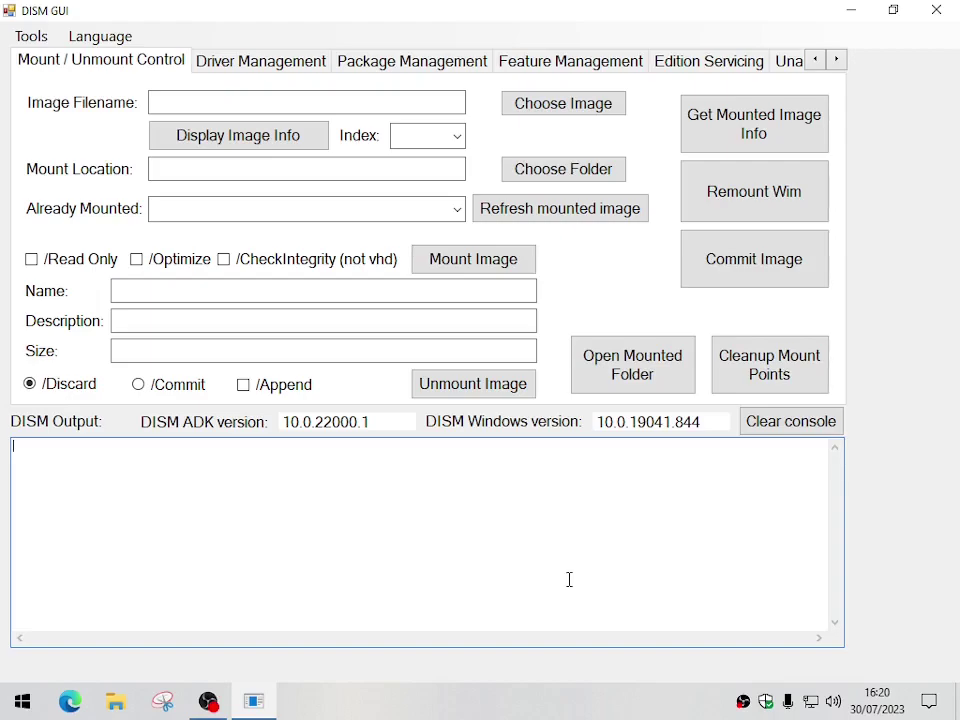
Choose install.wim from the D:\Officiel Win10 DVD 30072023 folder as the image file.
left_click(572, 105)
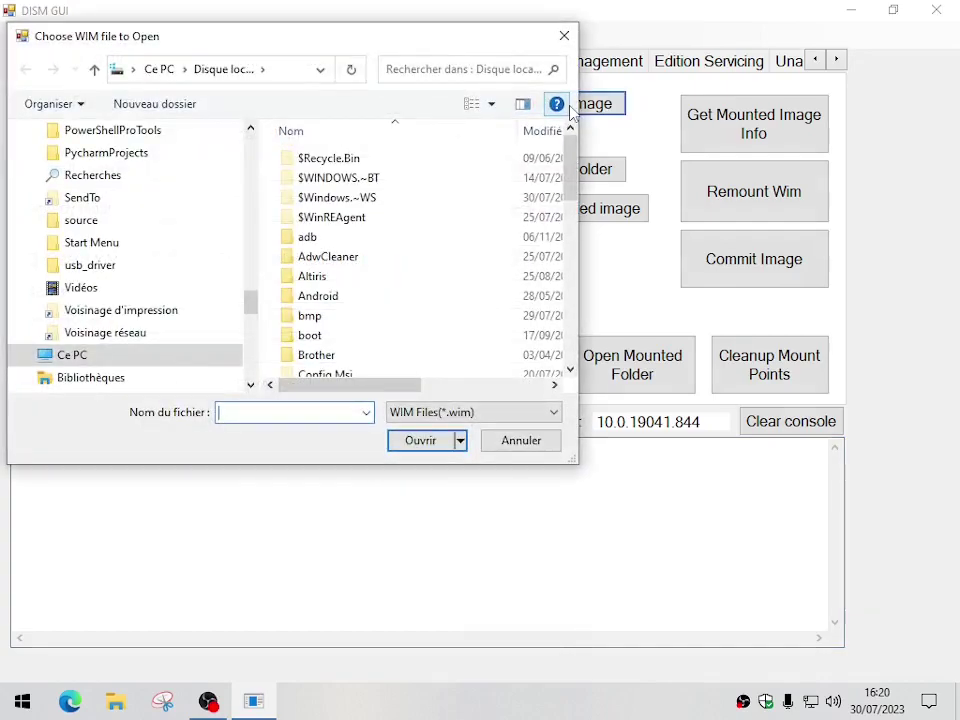
left_click_drag(253, 304, 251, 316)
left_click(81, 222)
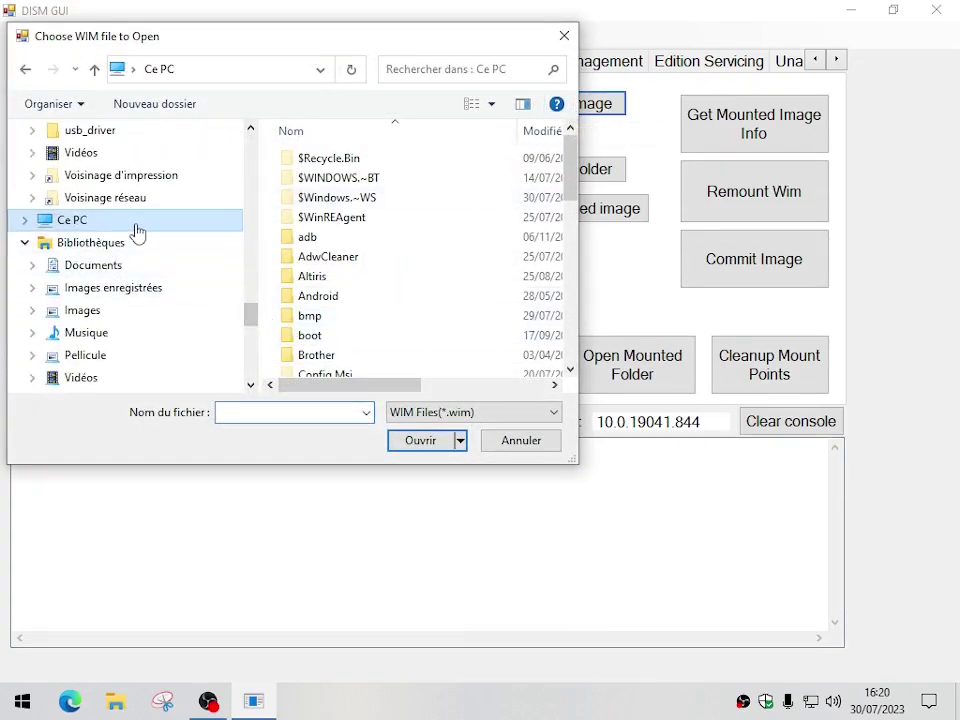
scroll(390, 263, "down", 2)
double_click(381, 300)
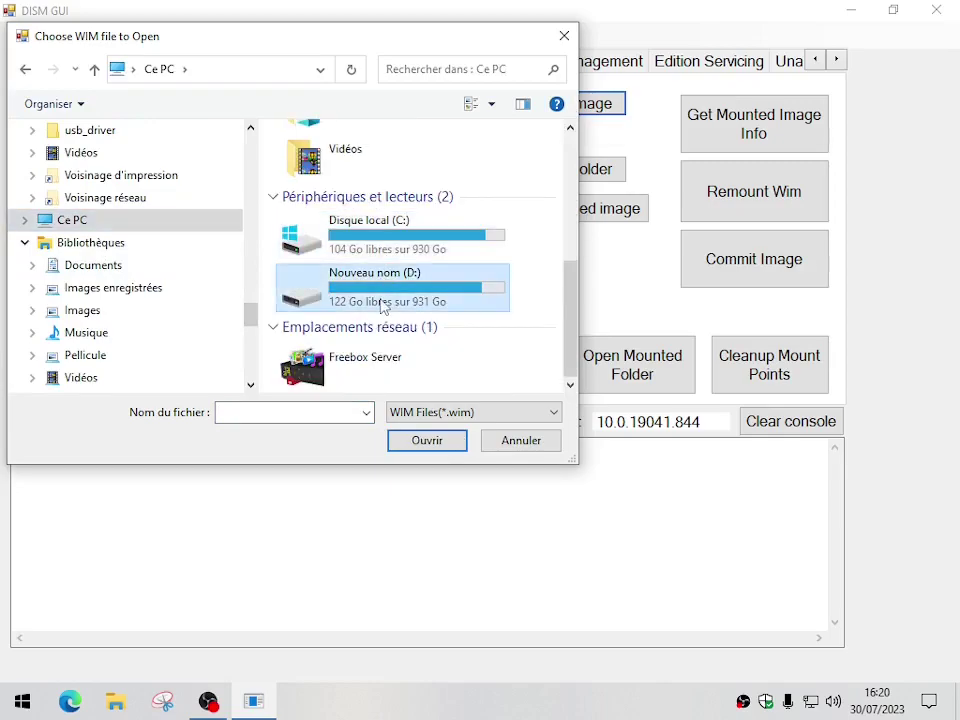
scroll(380, 305, "down", 3)
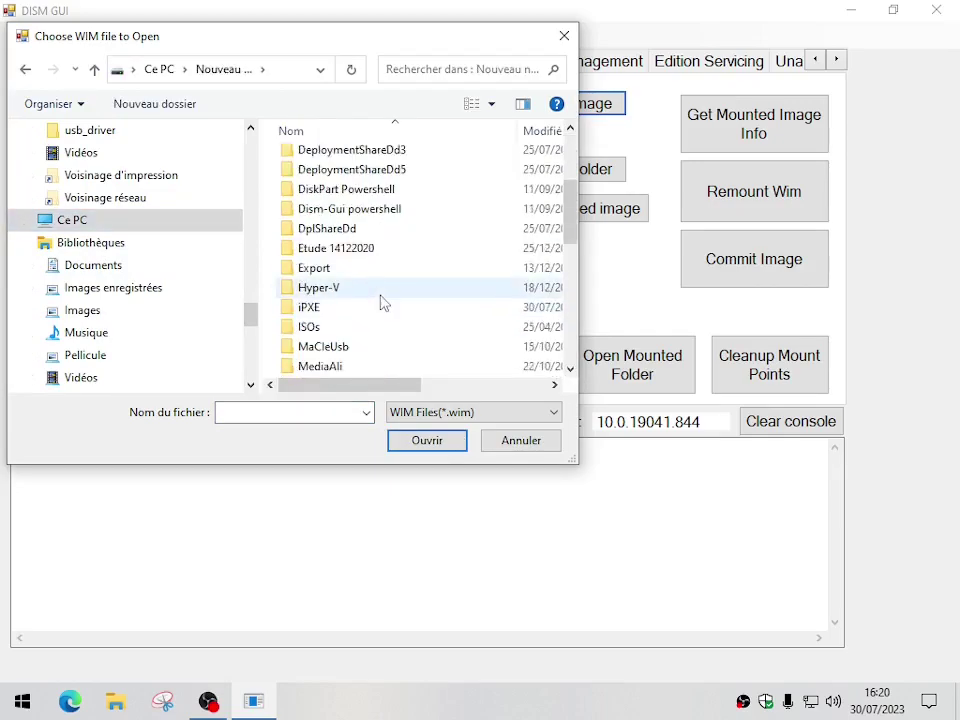
scroll(381, 301, "down", 3)
double_click(380, 248)
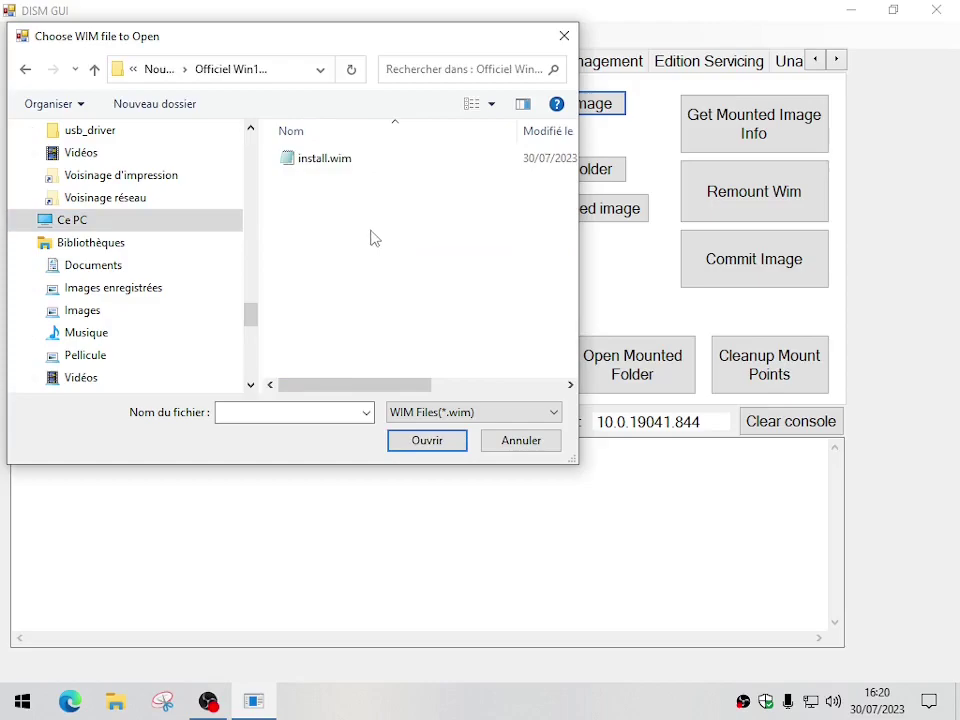
left_click(328, 162)
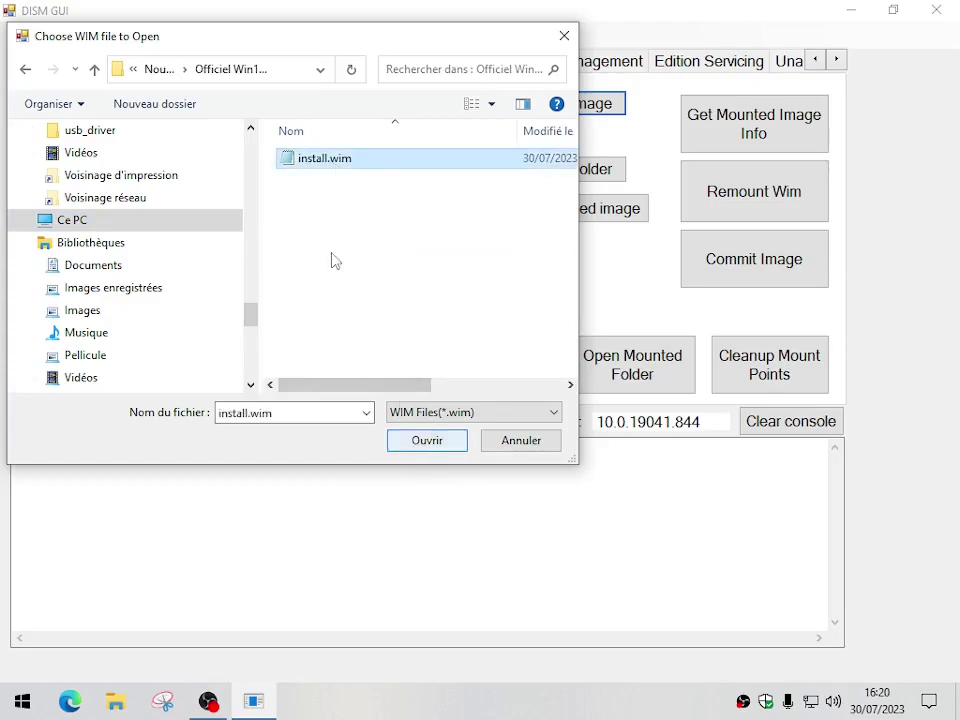
left_click(415, 445)
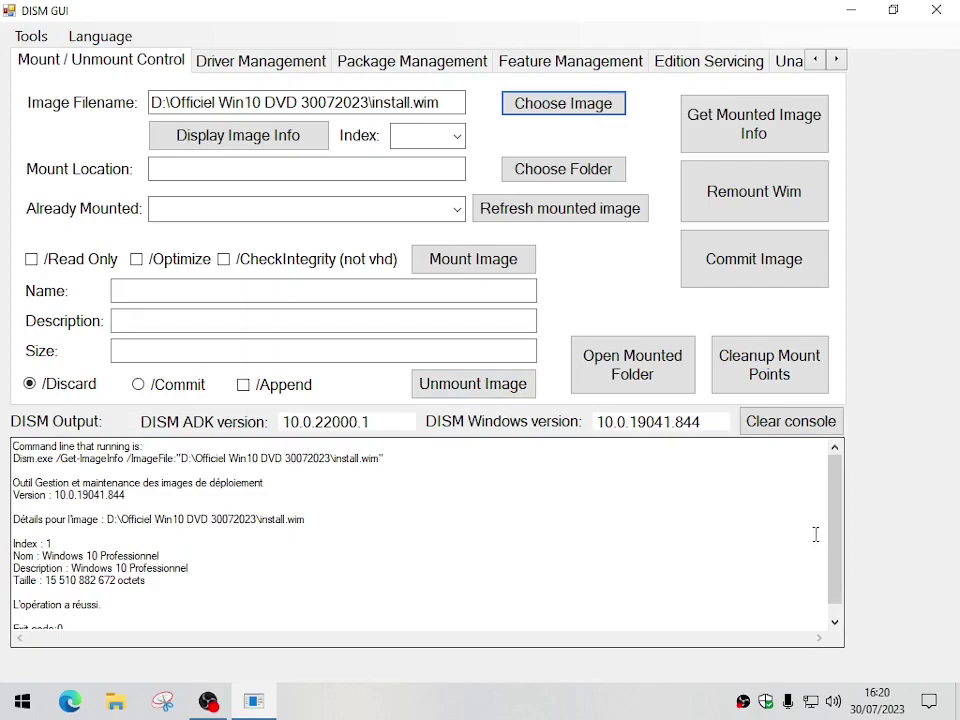
Examine the image's index, name and size in the DISM output, and display the image info again.
scroll(834, 544, "down", 1)
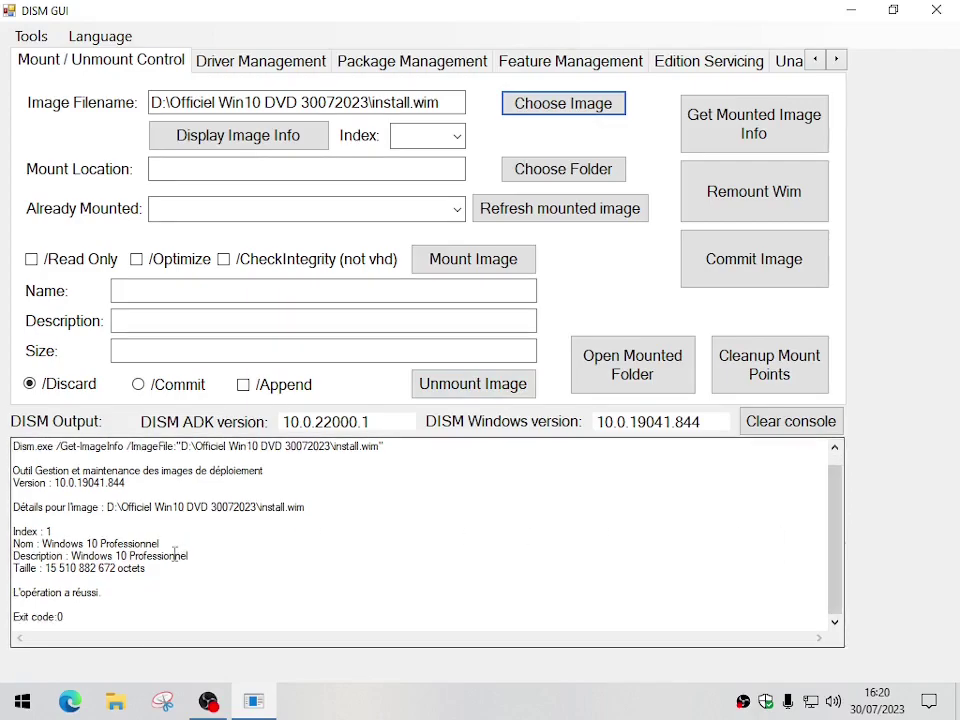
triple_click(62, 533)
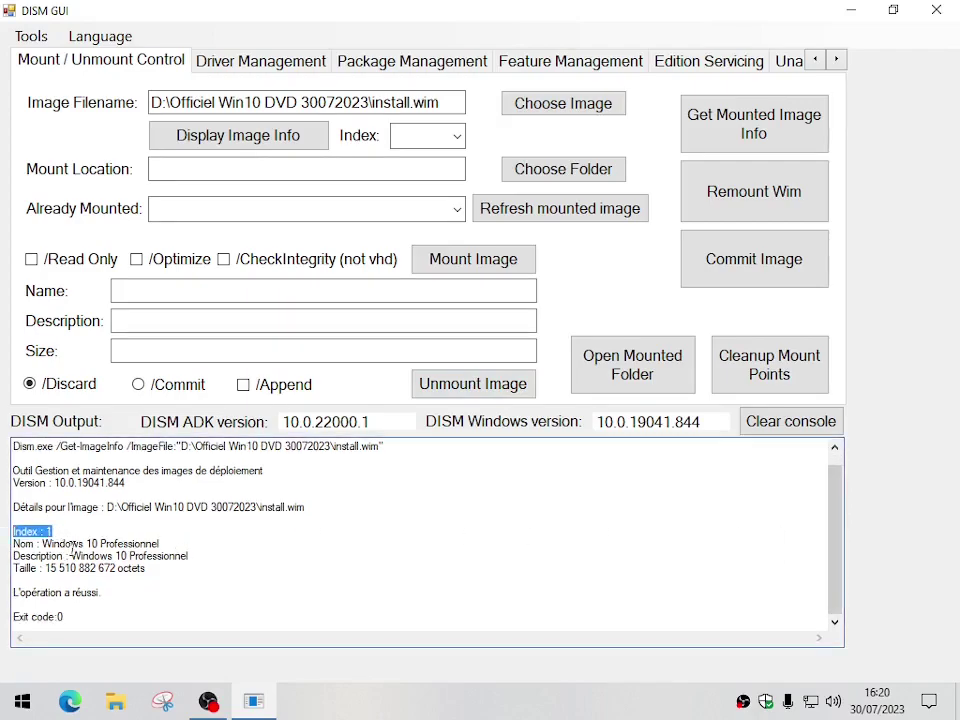
left_click_drag(168, 545, 45, 548)
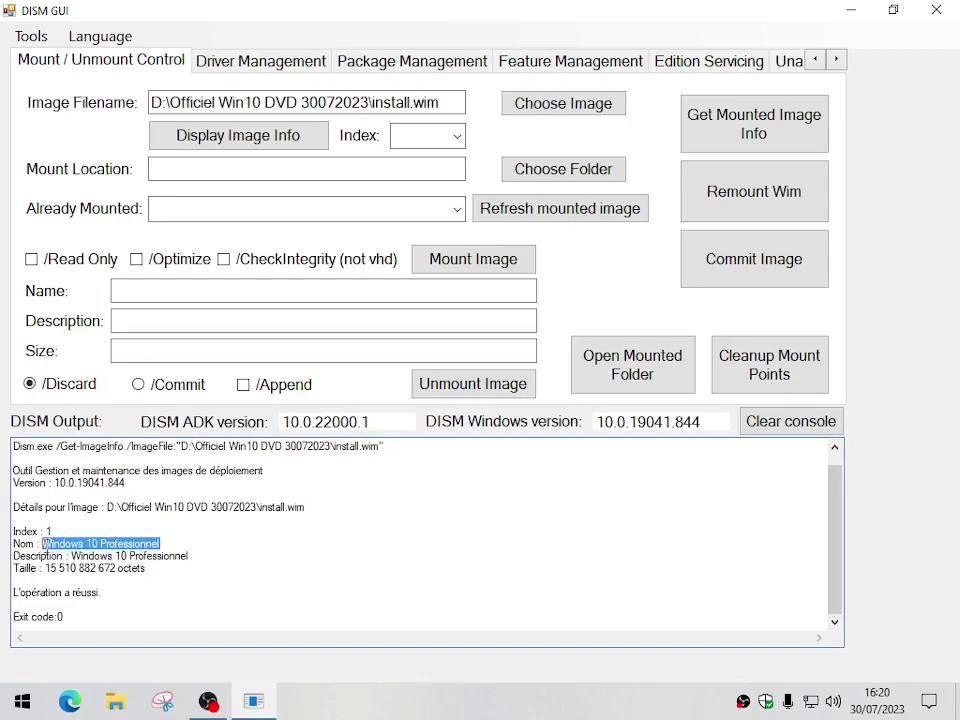
left_click_drag(185, 568, 42, 568)
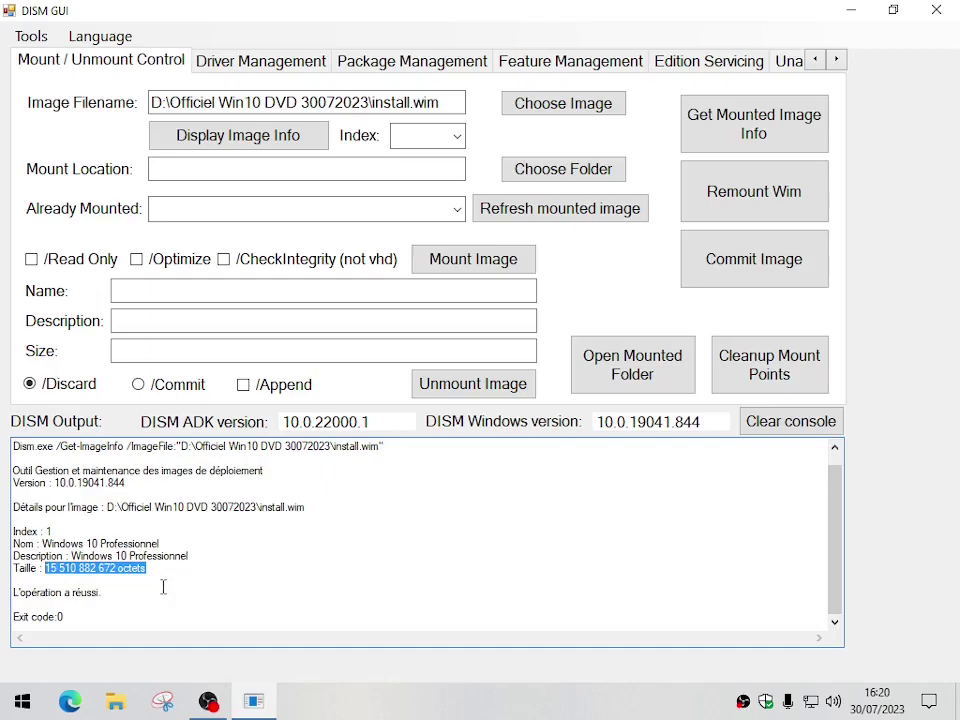
left_click(240, 135)
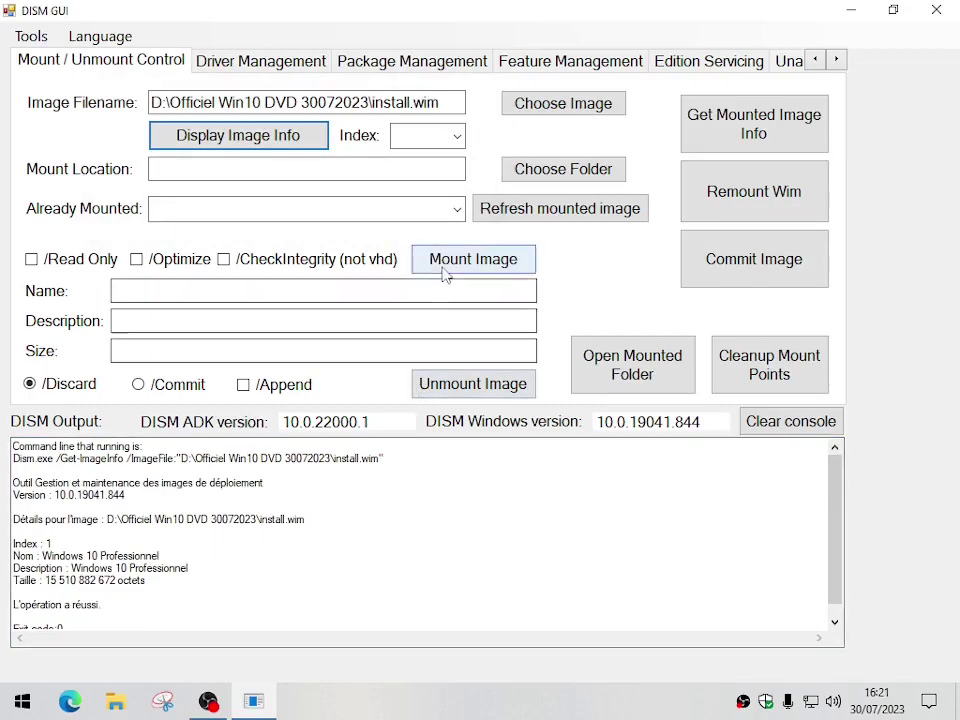
Select image index 1 and set the mount location to the Mount folder on drive D:.
left_click(457, 137)
left_click(448, 158)
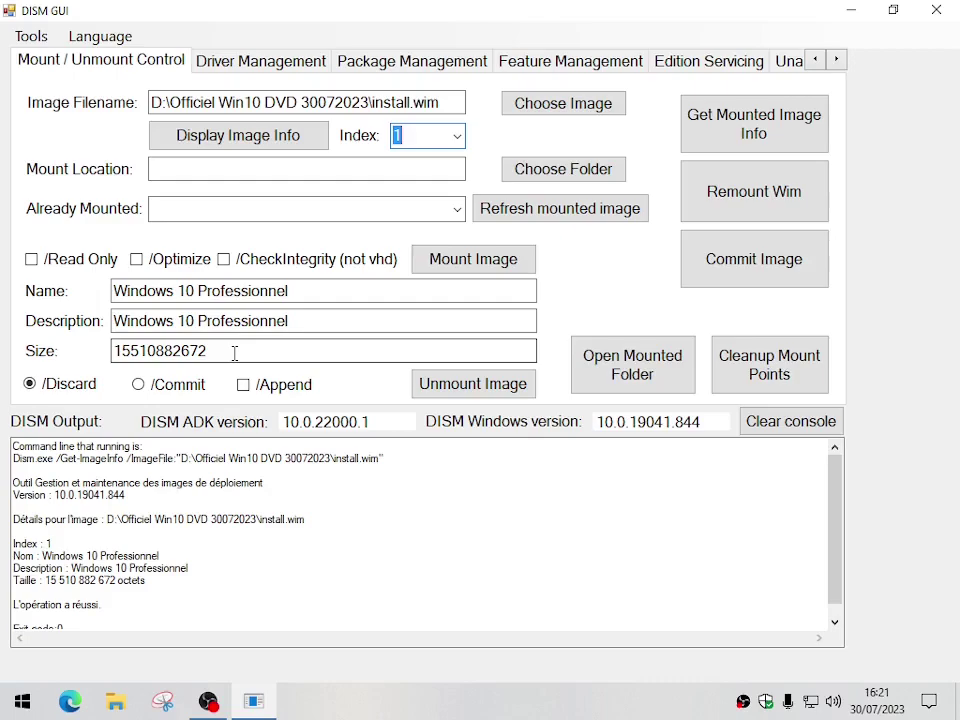
left_click(520, 172)
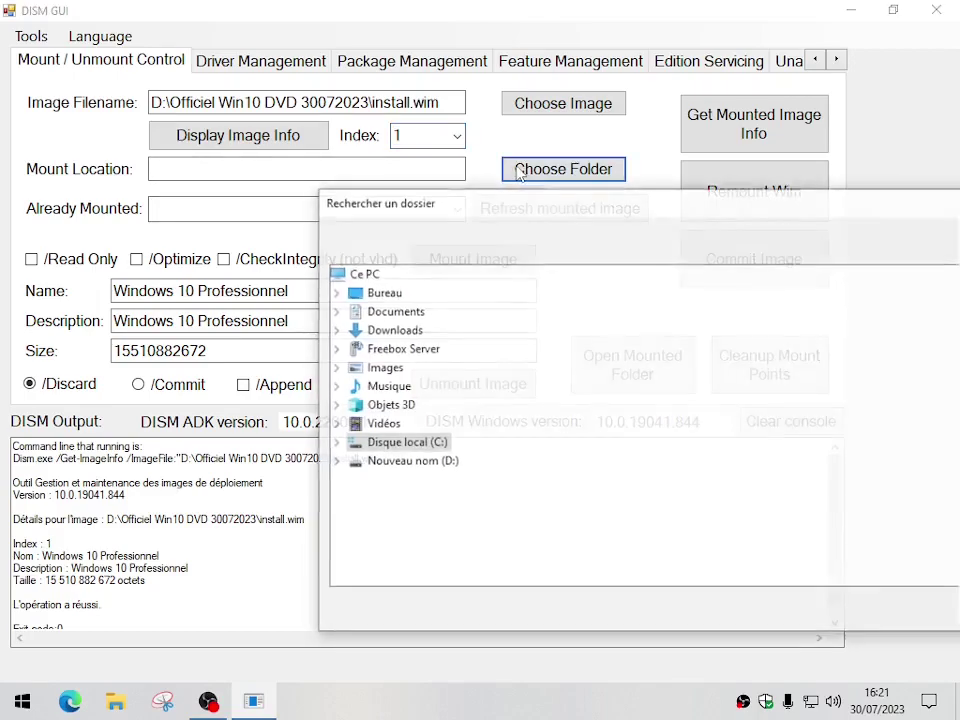
double_click(419, 462)
left_click_drag(654, 206, 404, 129)
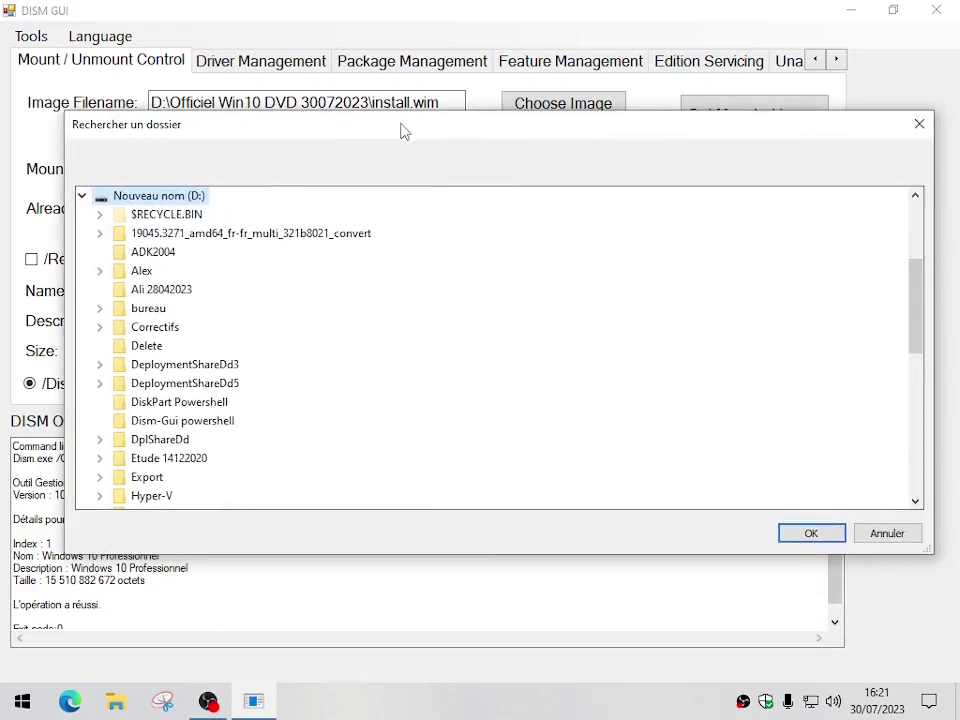
scroll(250, 393, "down", 4)
left_click(145, 367)
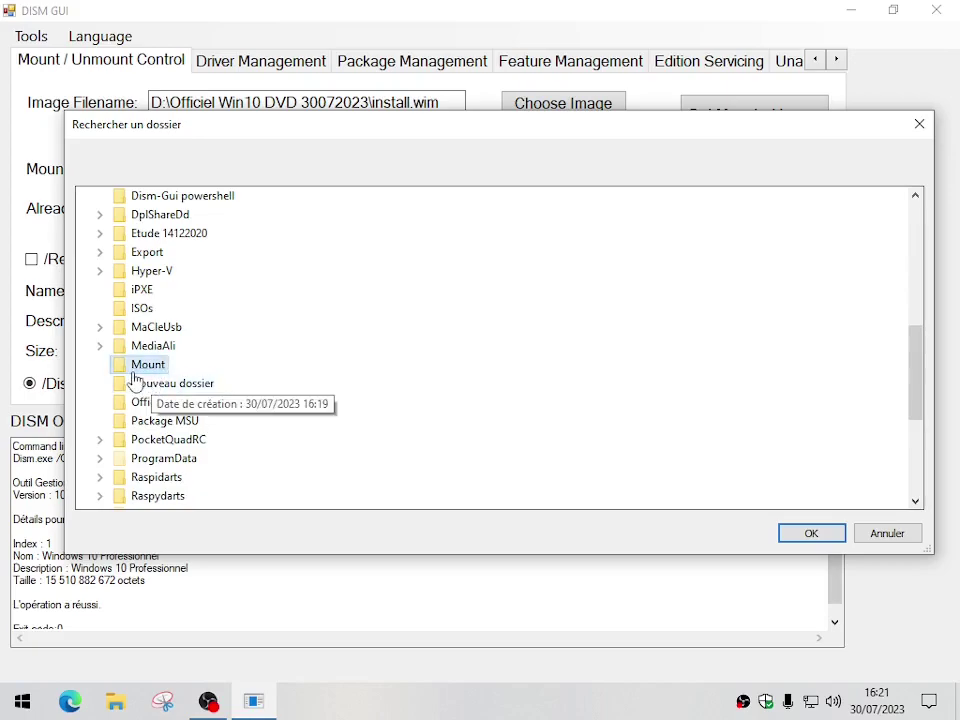
left_click(797, 538)
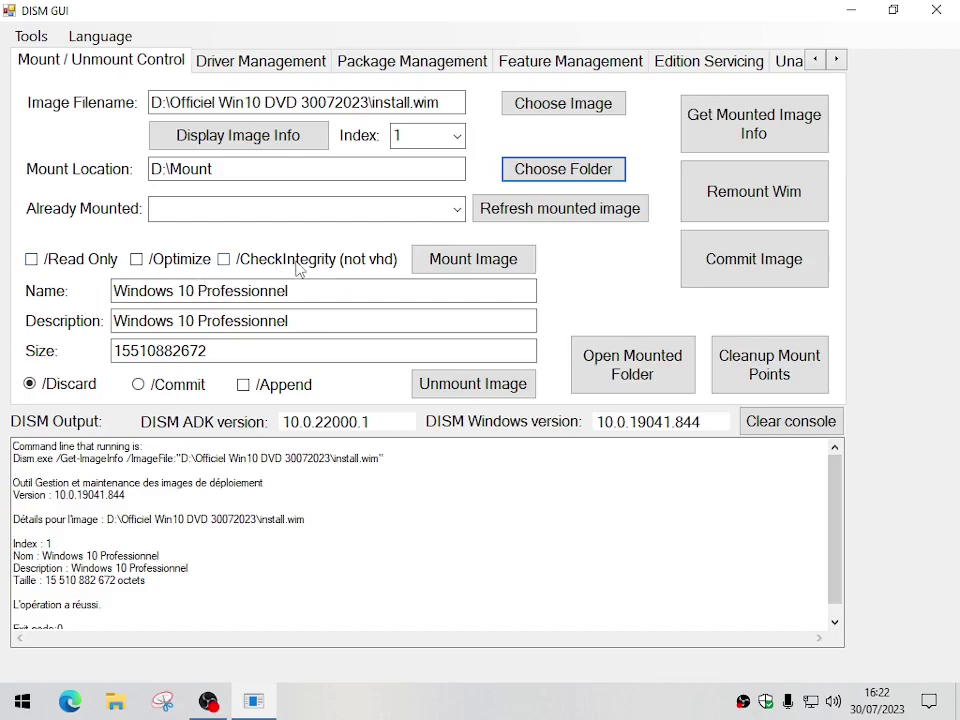
Mount the image without extra options and review the DISM output from start to end.
left_click(476, 268)
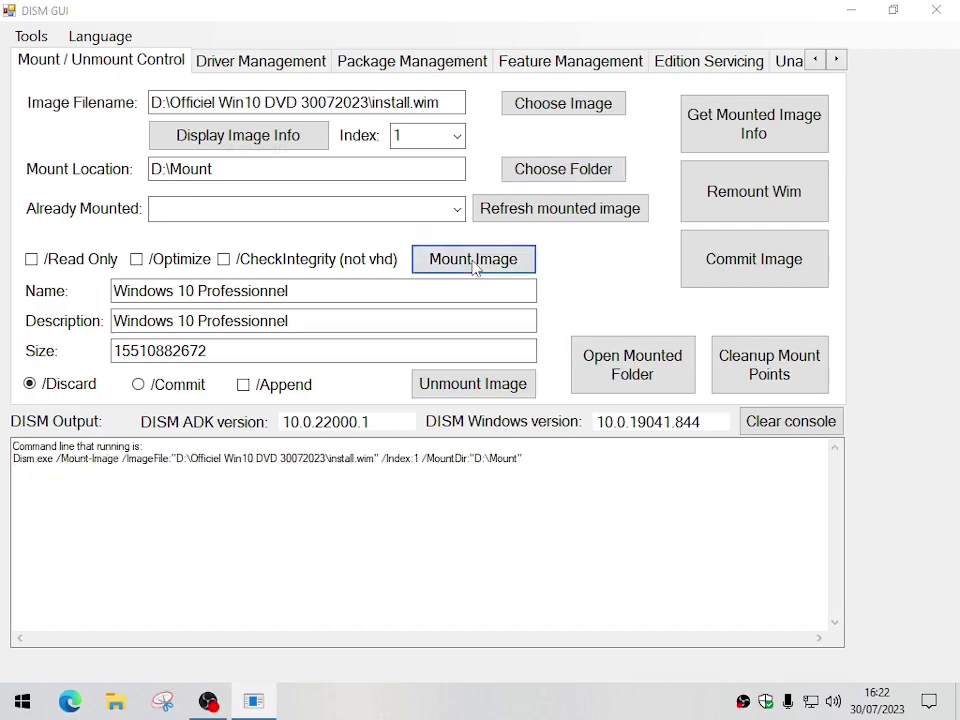
left_click_drag(428, 112, 765, 491)
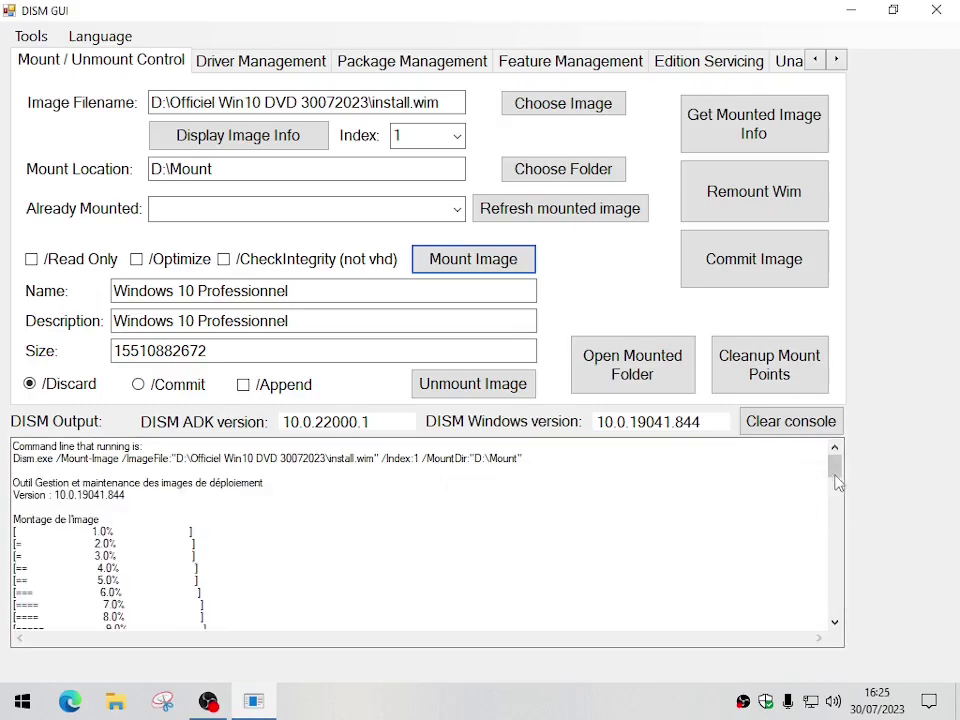
left_click_drag(836, 476, 838, 618)
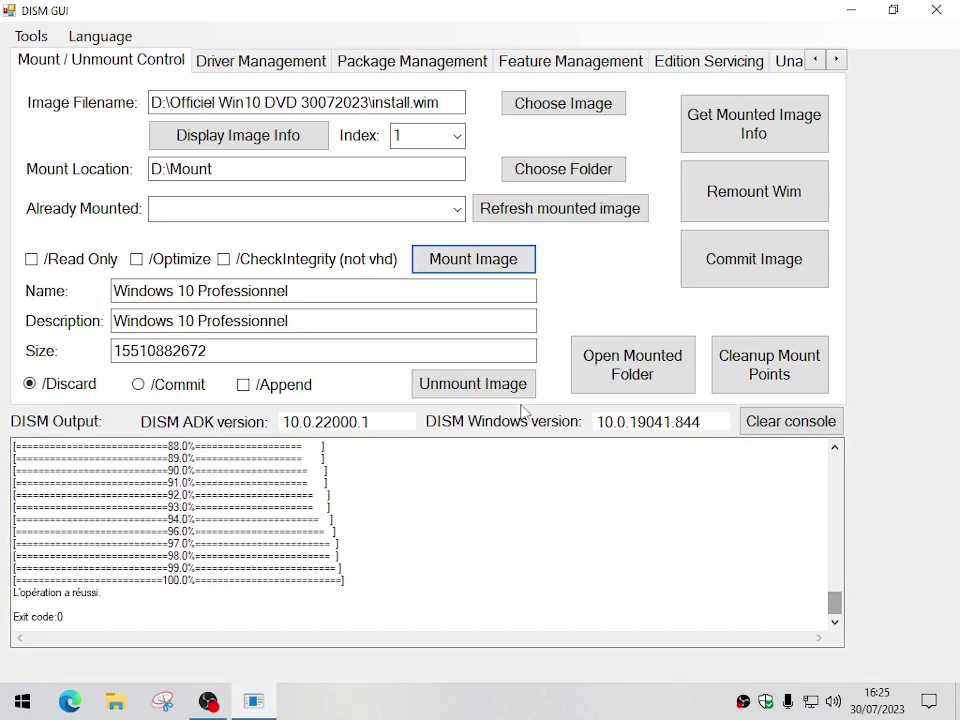
left_click_drag(835, 605, 835, 465)
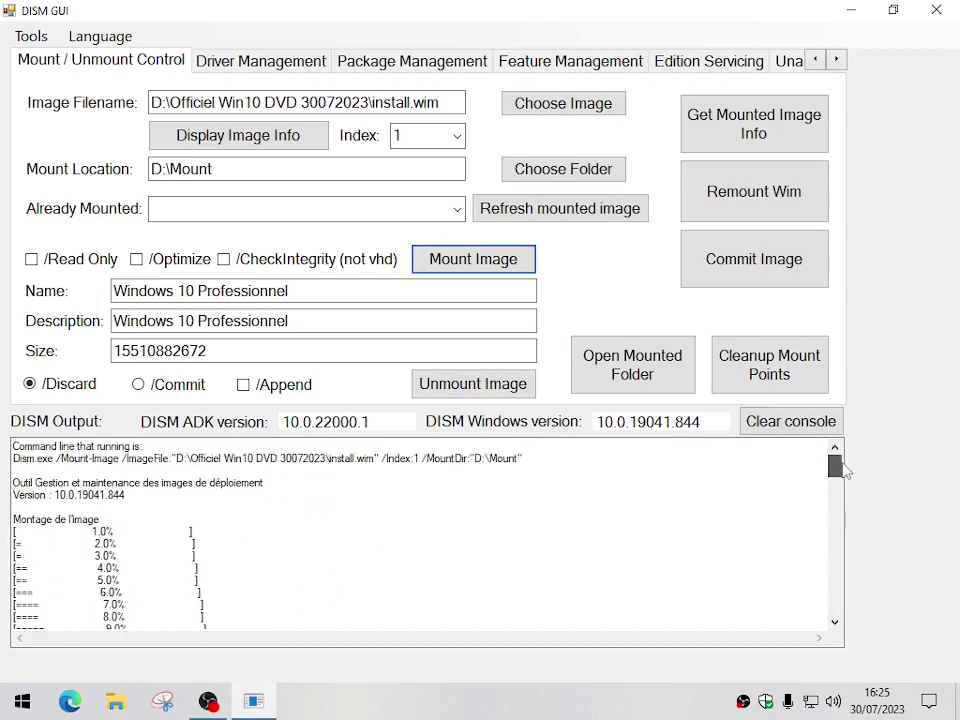
Open the mounted image's folder and create a new folder named dede in it.
left_click(643, 377)
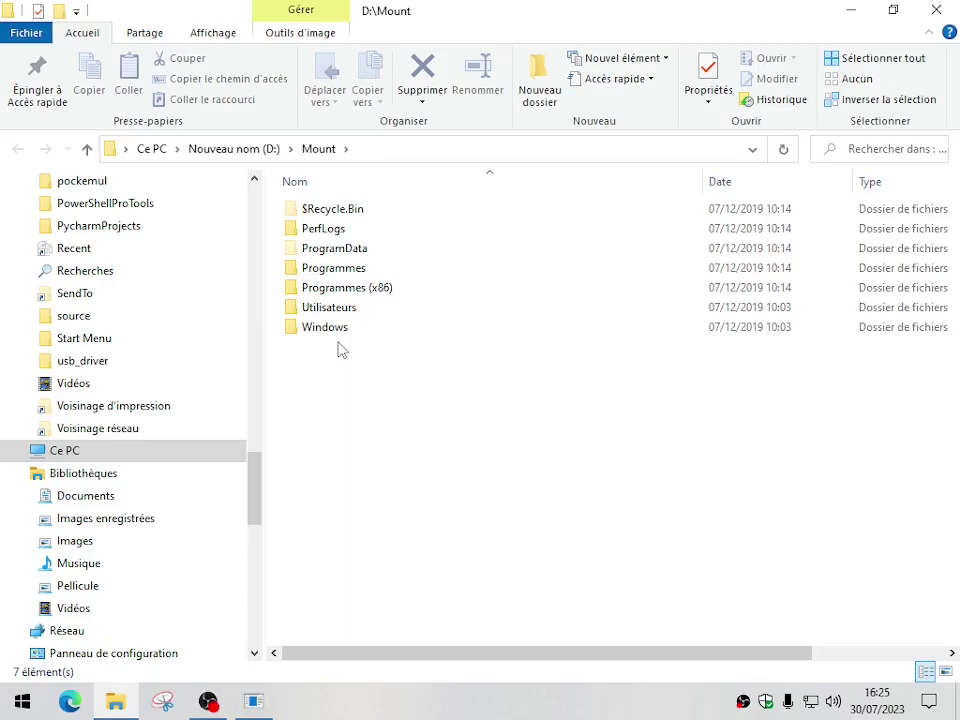
right_click(366, 428)
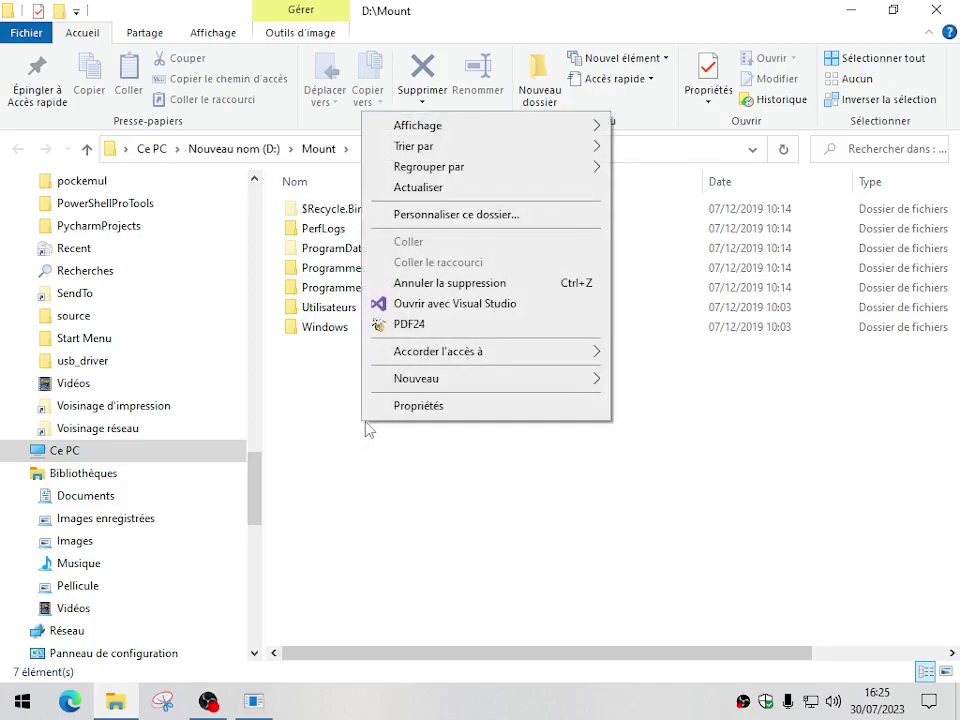
mouse_move(392, 384)
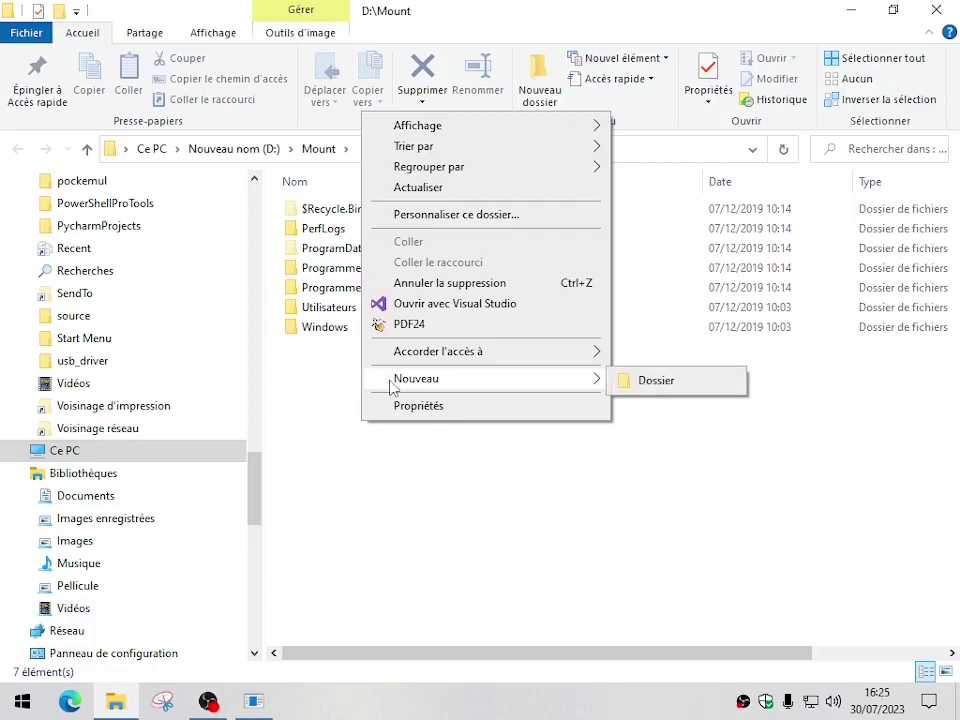
left_click(650, 381)
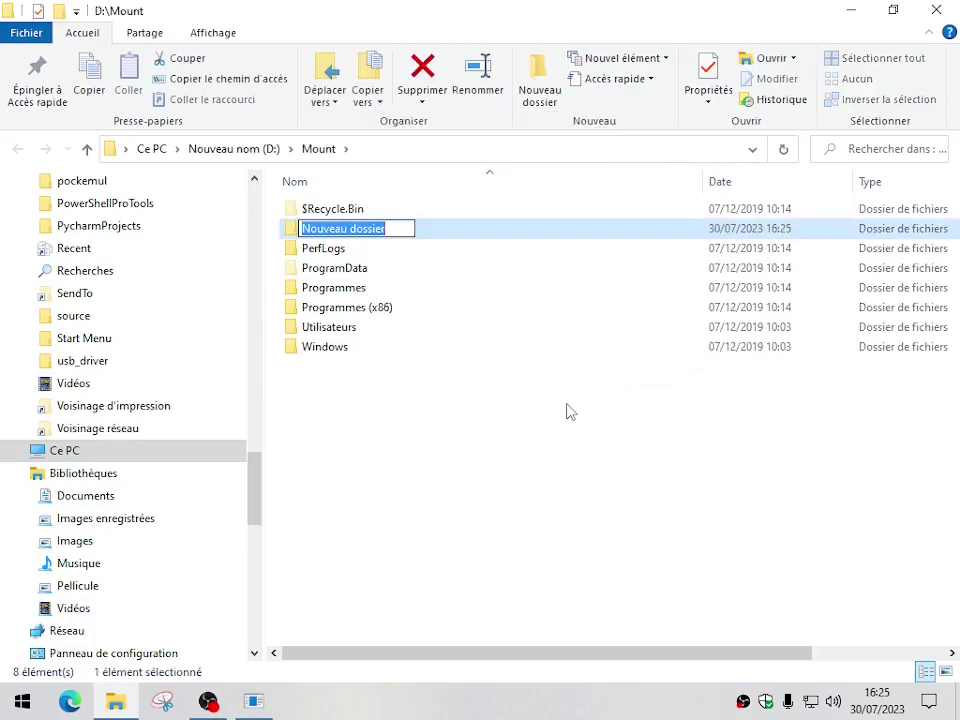
type("dede")
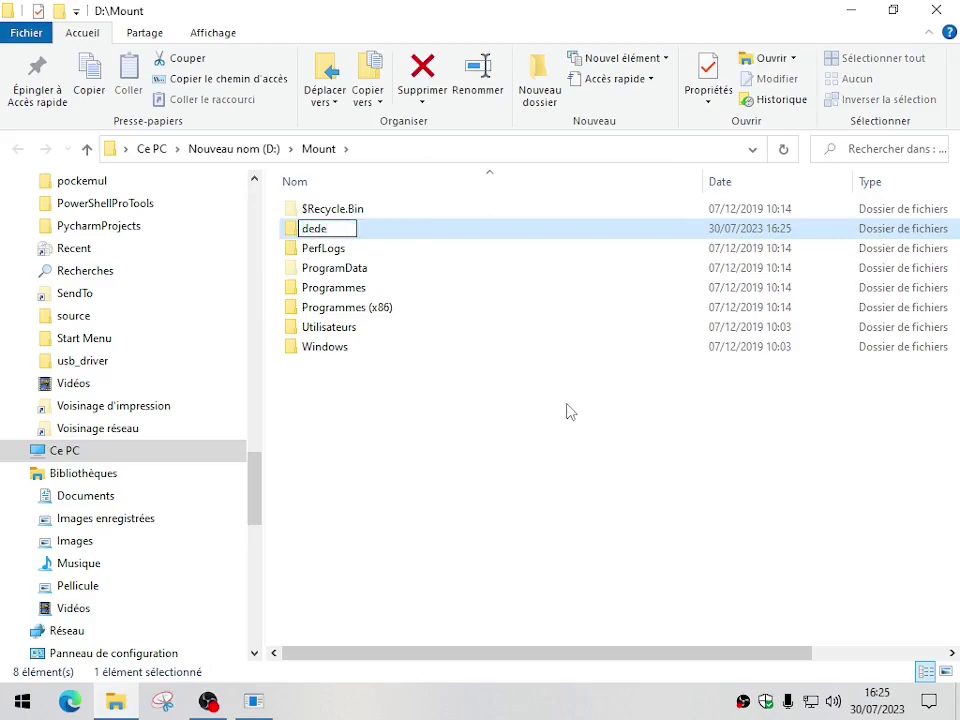
key("Return")
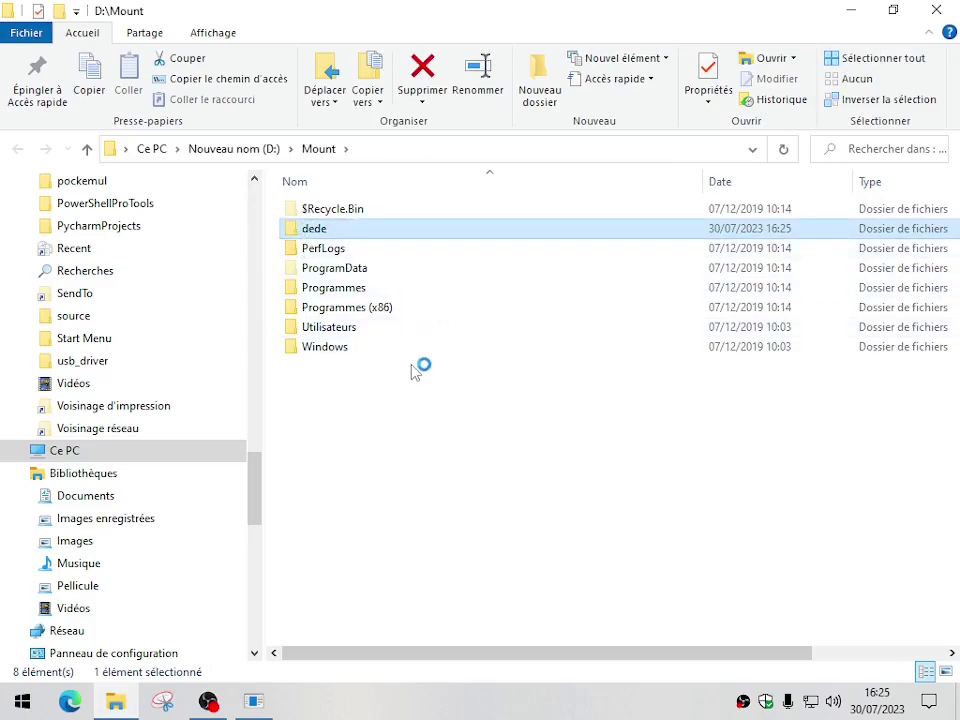
Open the dede folder and create a text document named coucou.txt in it.
key("Return")
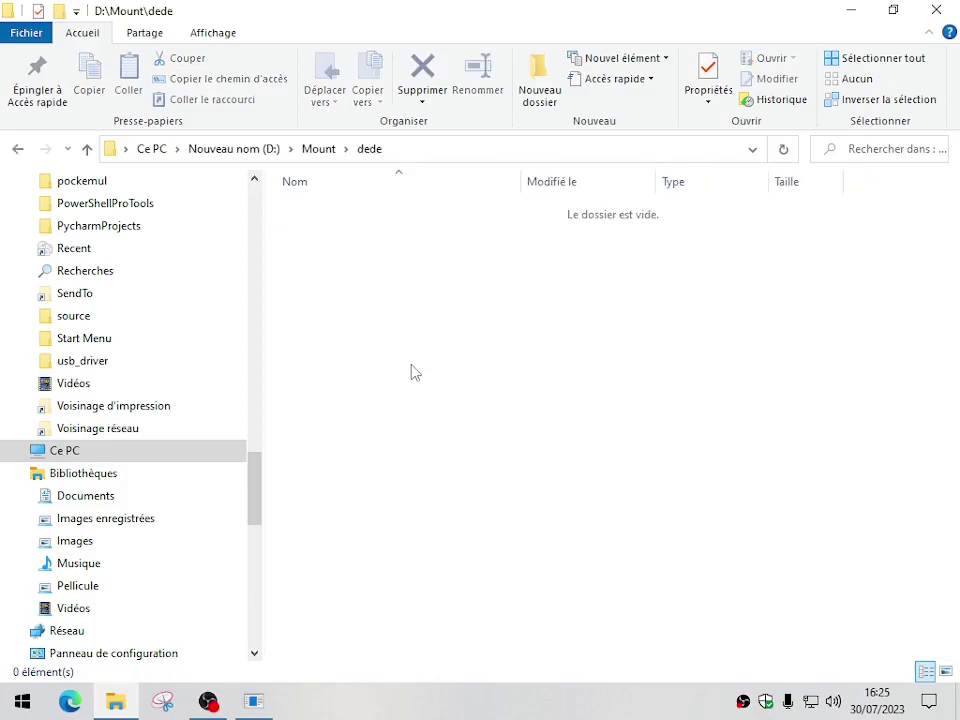
right_click(411, 371)
mouse_move(490, 632)
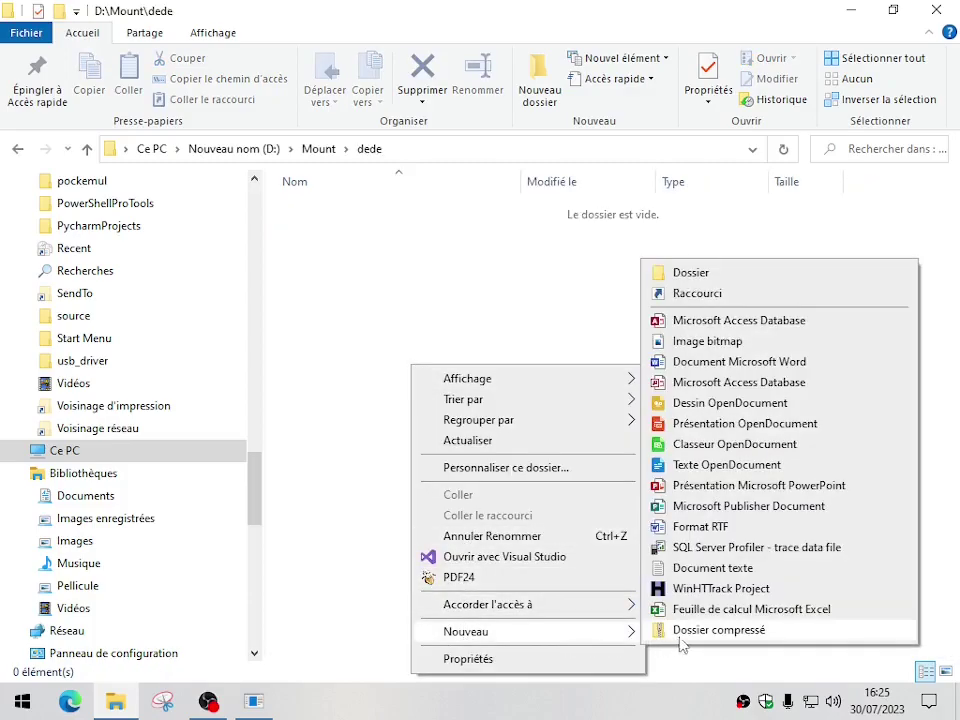
left_click(690, 568)
type("coucou")
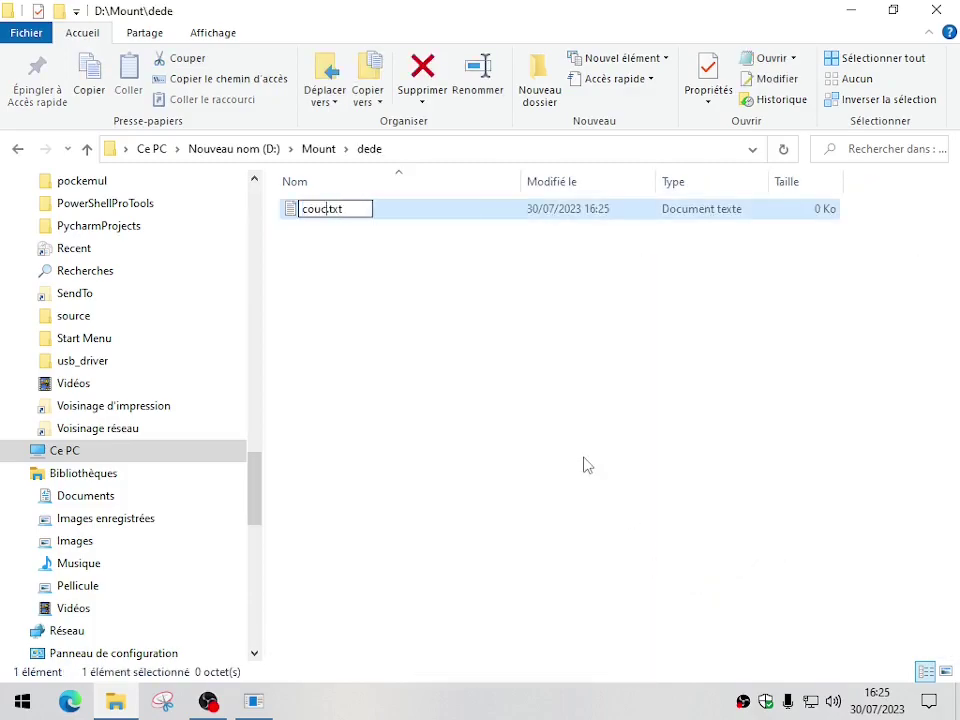
key("Return")
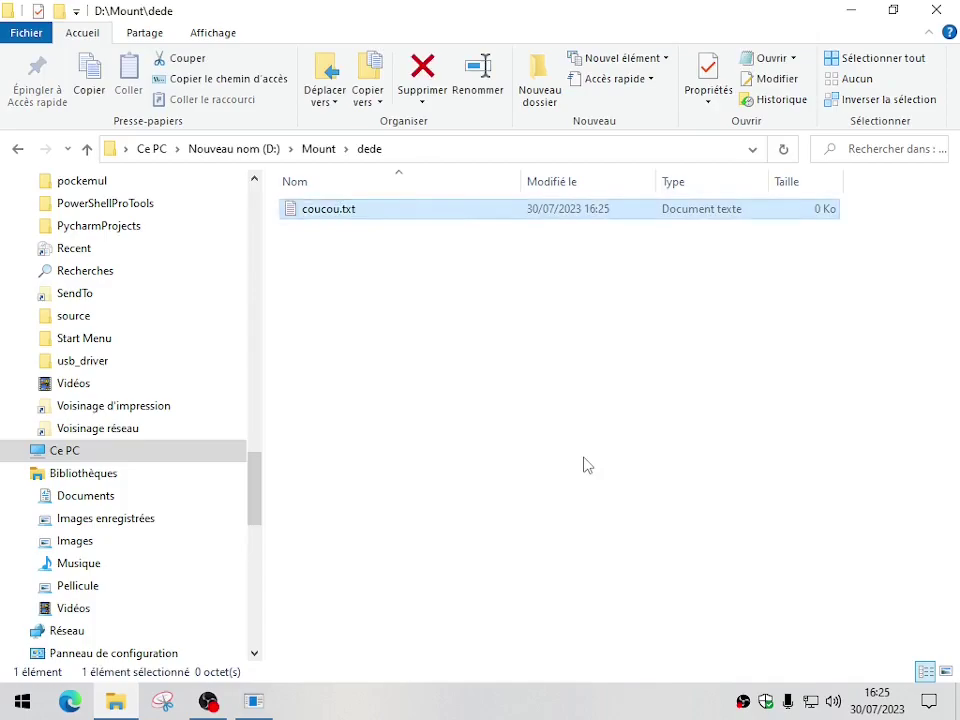
Write "ceci est un test !" in coucou.txt, then save and close the file.
double_click(347, 212)
type("cece")
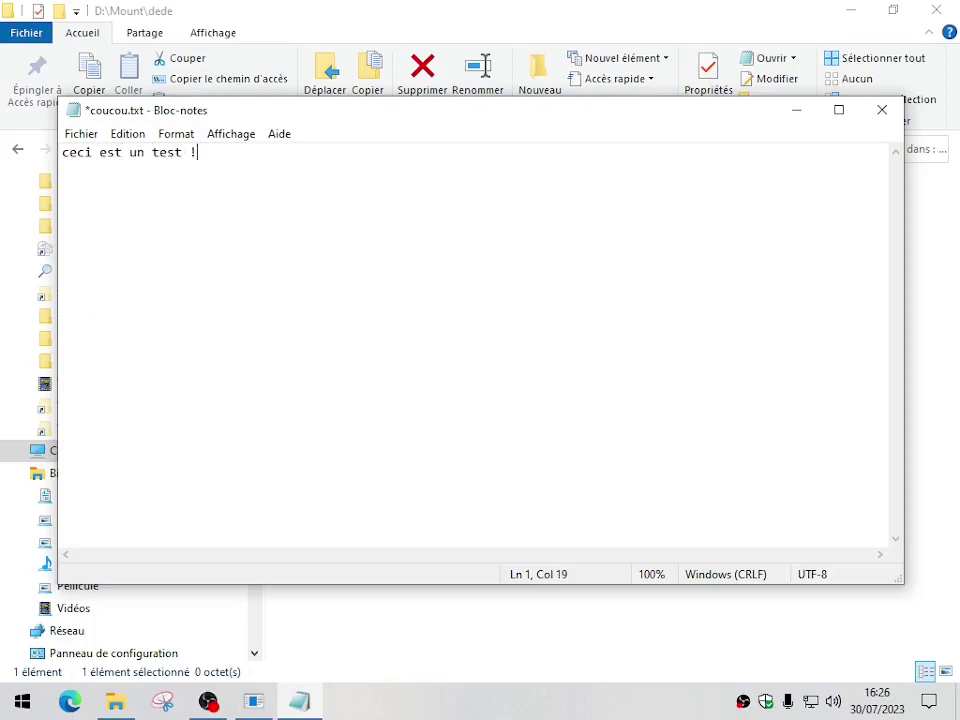
left_click(882, 111)
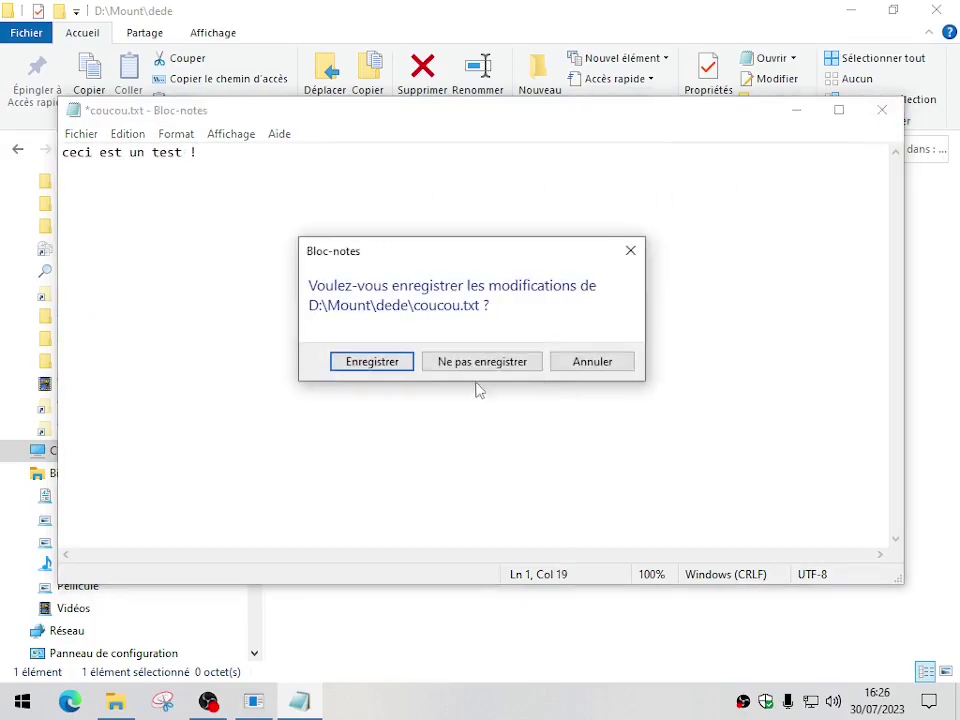
left_click(381, 366)
Return to the Mount folder and reopen coucou.txt from the dede folder to check its saved text.
left_click(366, 311)
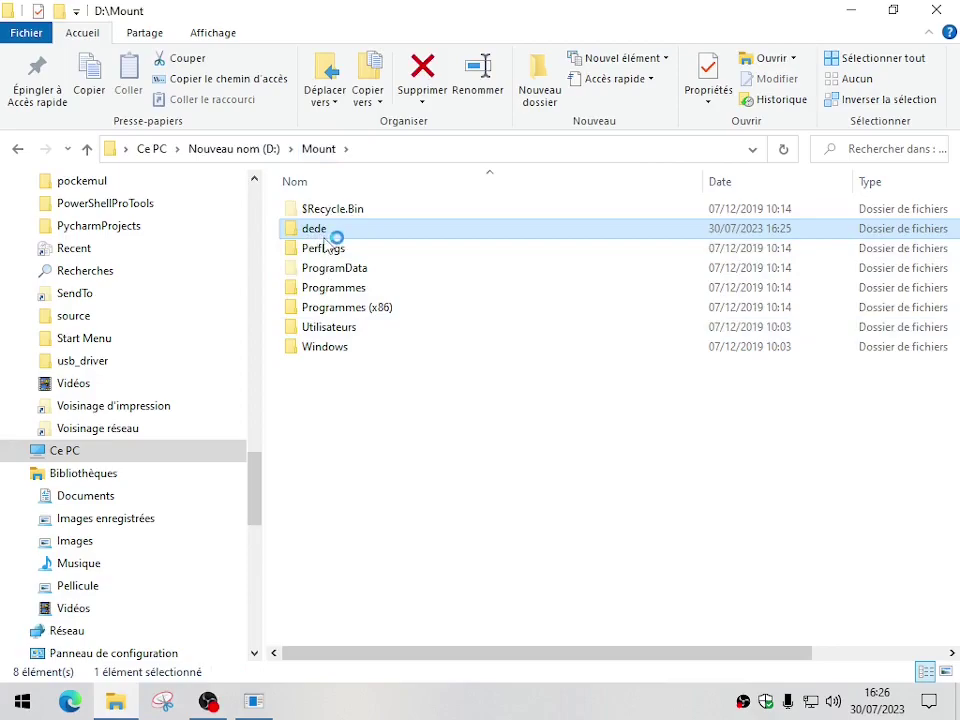
double_click(326, 214)
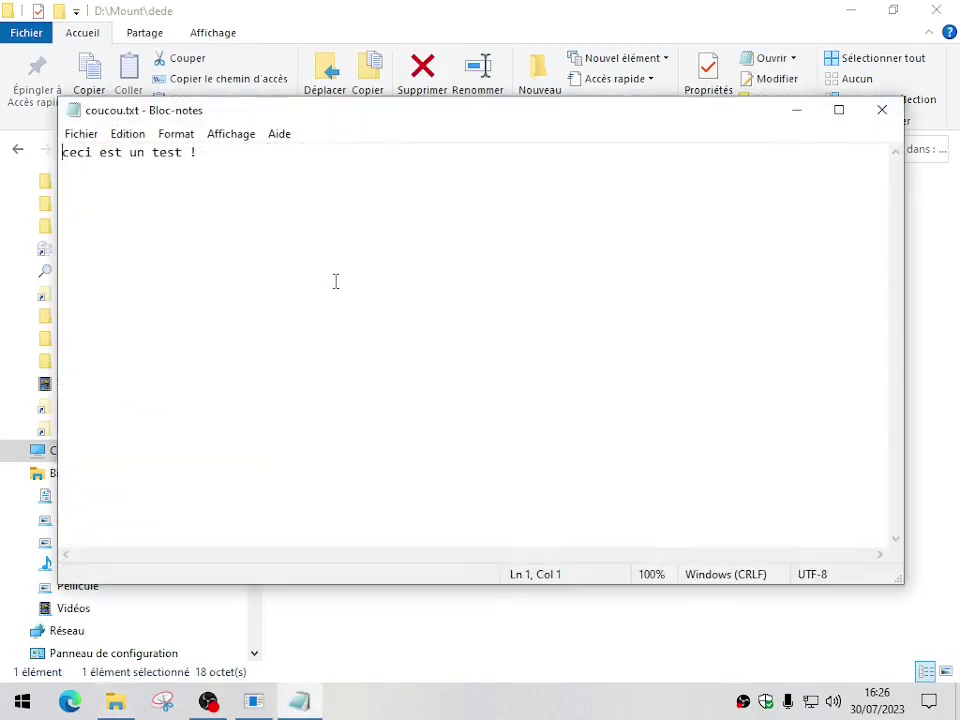
Close coucou.txt and its folder window, and unmount the image in DISM GUI with the /Commit option.
left_click(881, 110)
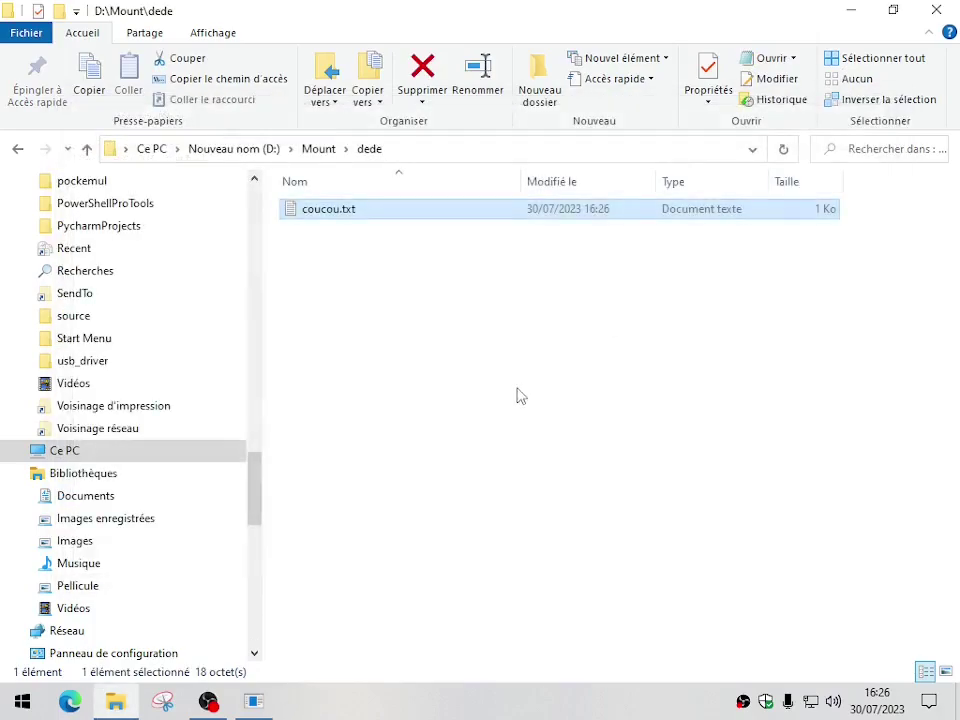
left_click(936, 10)
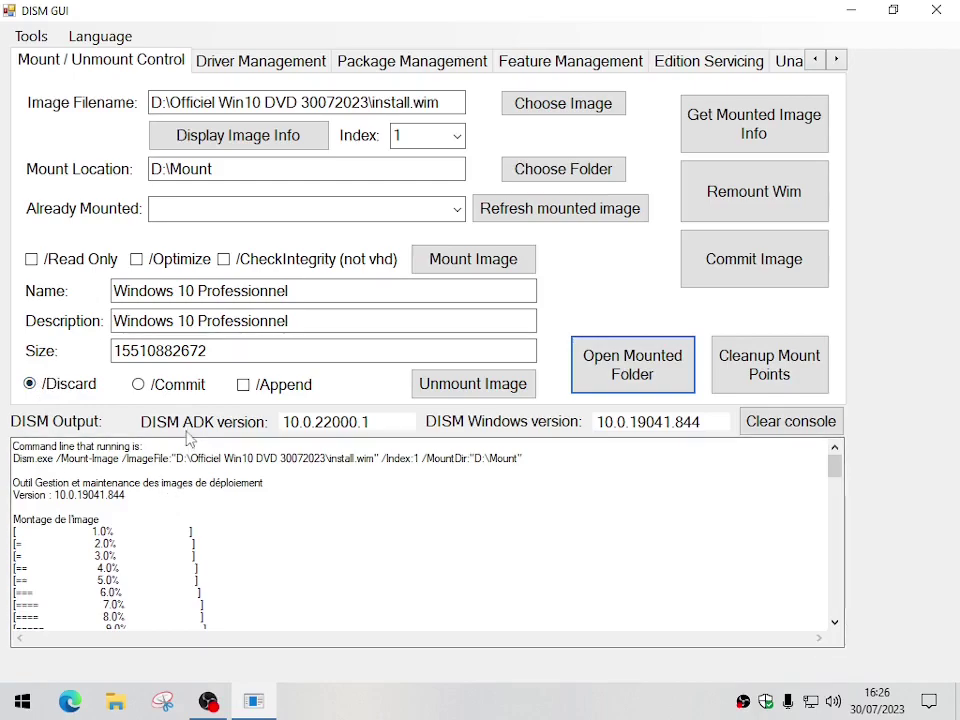
left_click(139, 386)
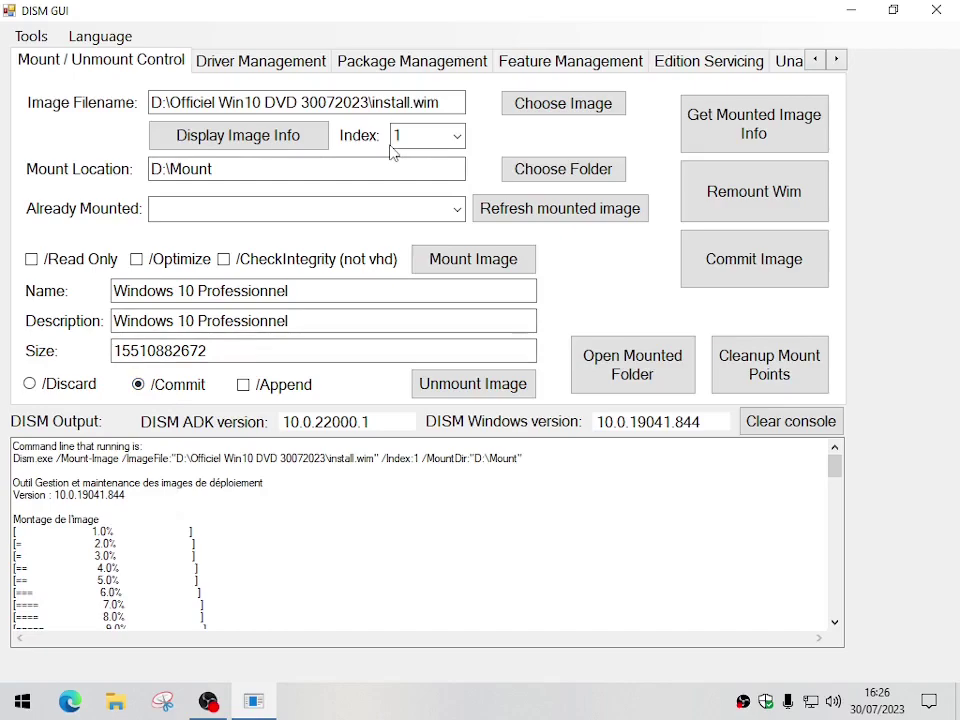
left_click(462, 391)
left_click_drag(422, 155, 760, 476)
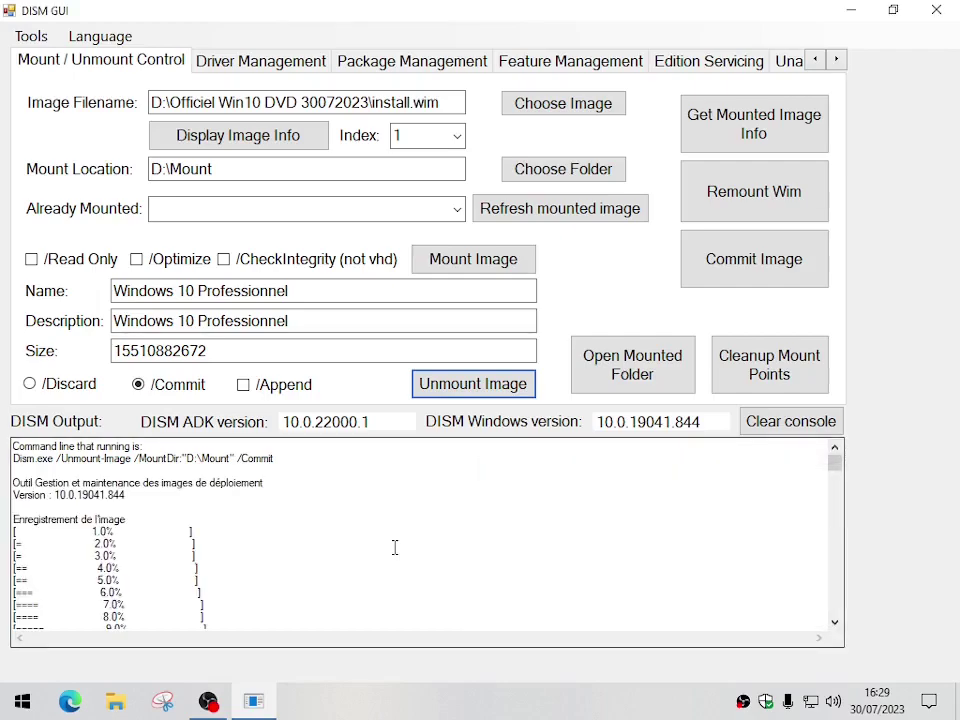
Review the unmount output, then open the D:\Mount folder to check its contents and close it.
mouse_move(836, 461)
left_mouse_down()
mouse_move(842, 615)
mouse_move(845, 452)
left_mouse_up()
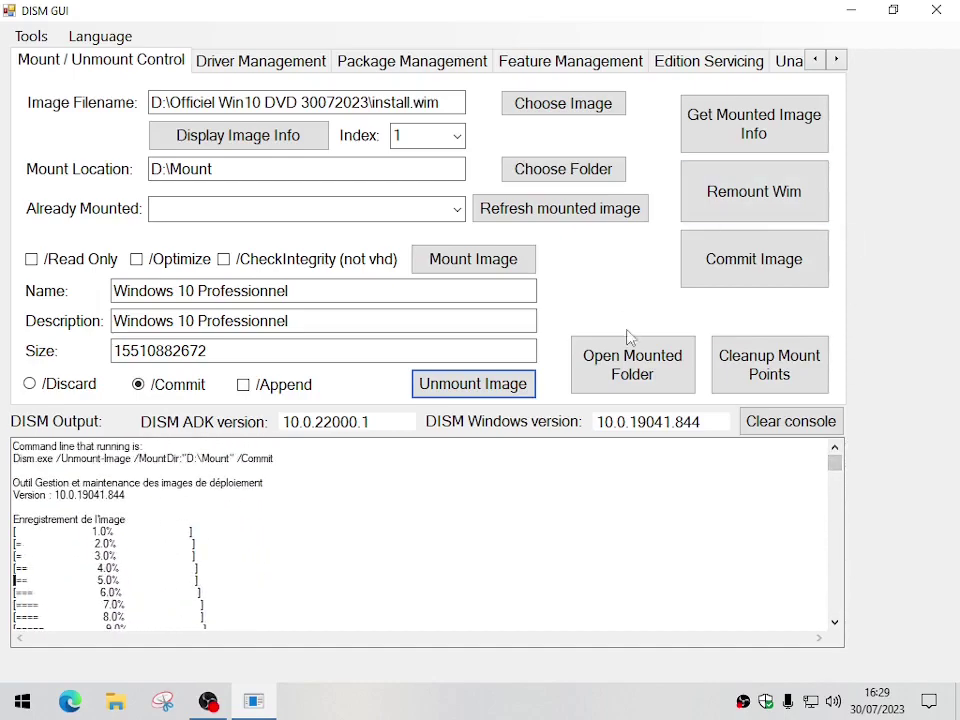
left_click(631, 383)
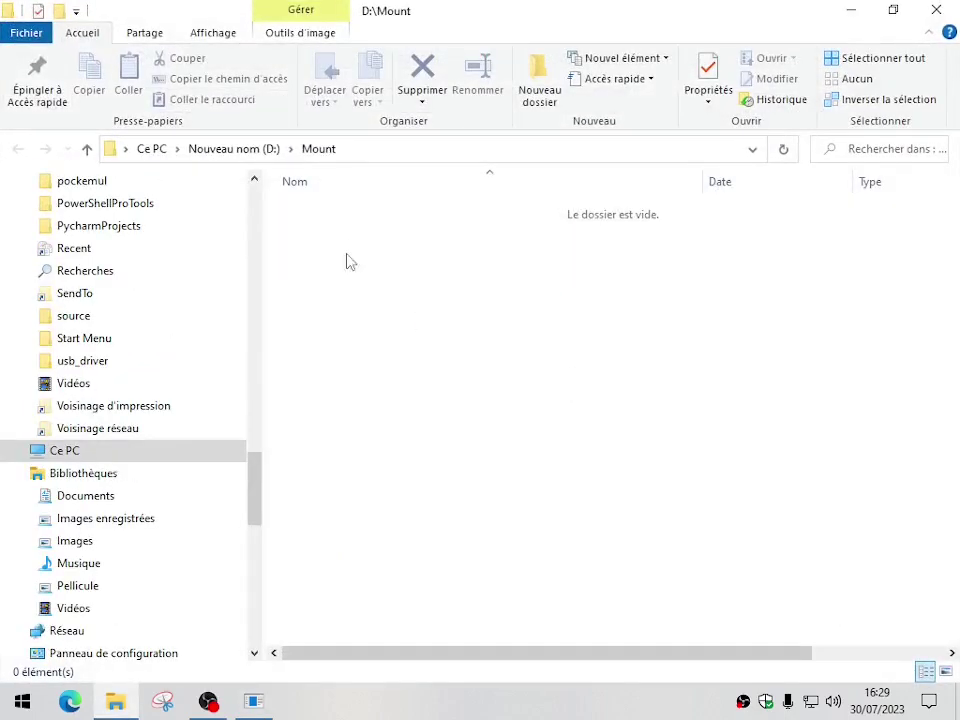
left_click(935, 10)
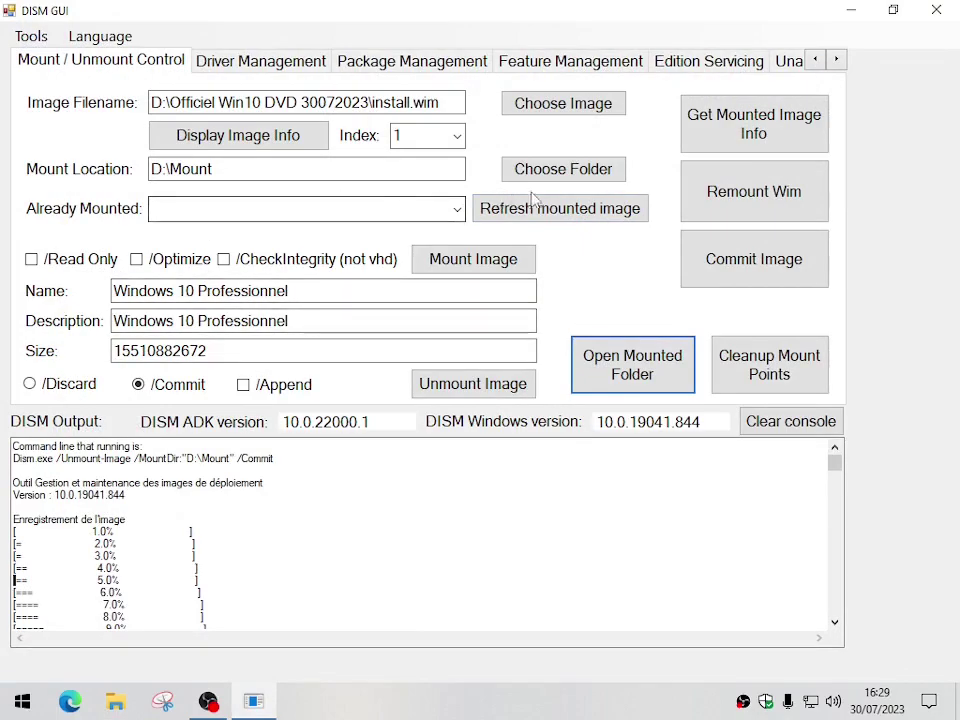
Mount index 1 of install.wim again to D:\Mount and review the DISM output.
left_click(505, 269)
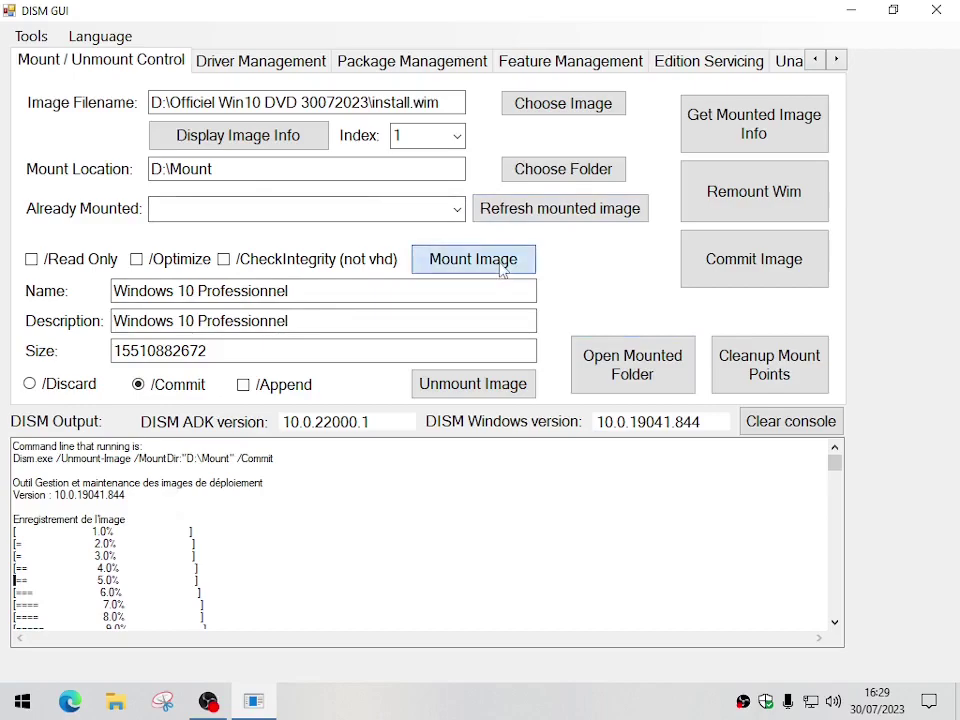
left_click_drag(452, 161, 768, 491)
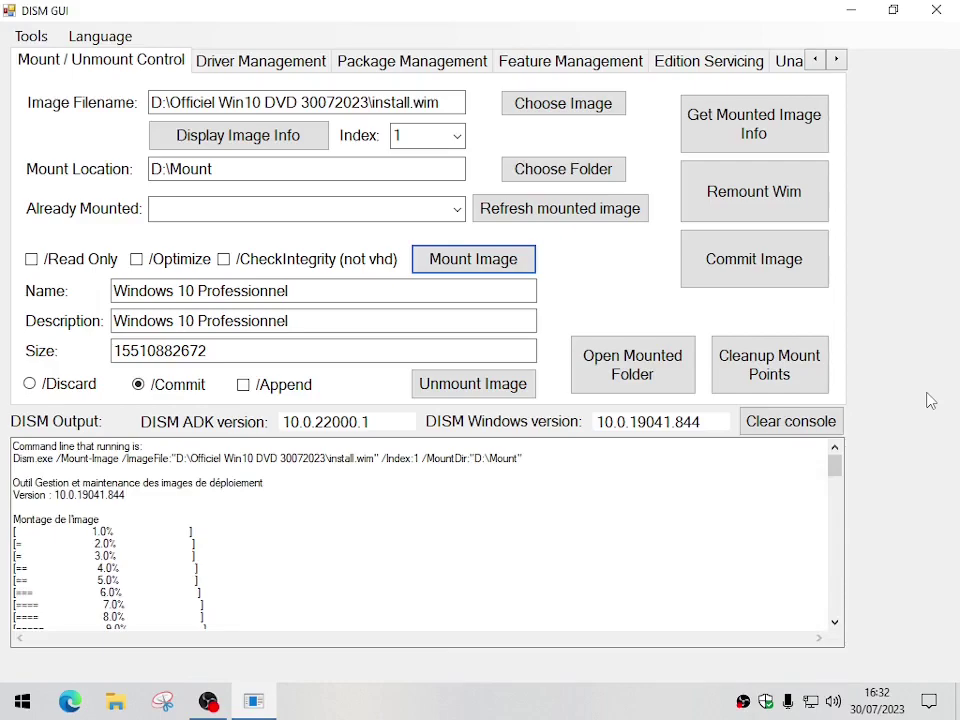
mouse_move(836, 466)
left_mouse_down()
mouse_move(836, 604)
mouse_move(836, 455)
left_mouse_up()
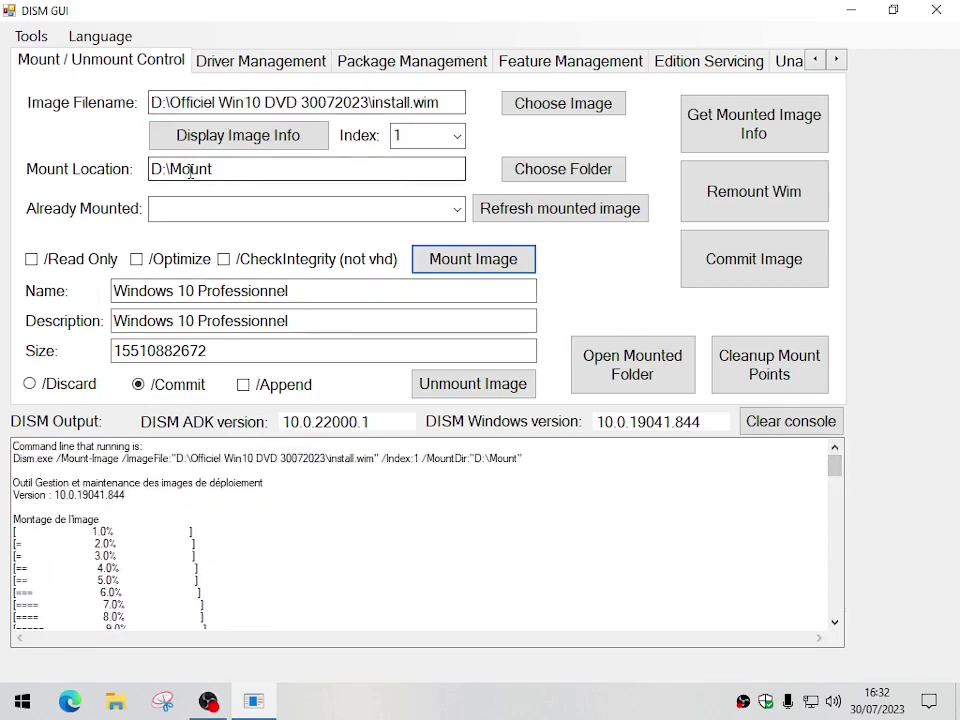
Open coucou.txt from the dede folder of the mounted image to check its text, then close the file.
left_click(576, 390)
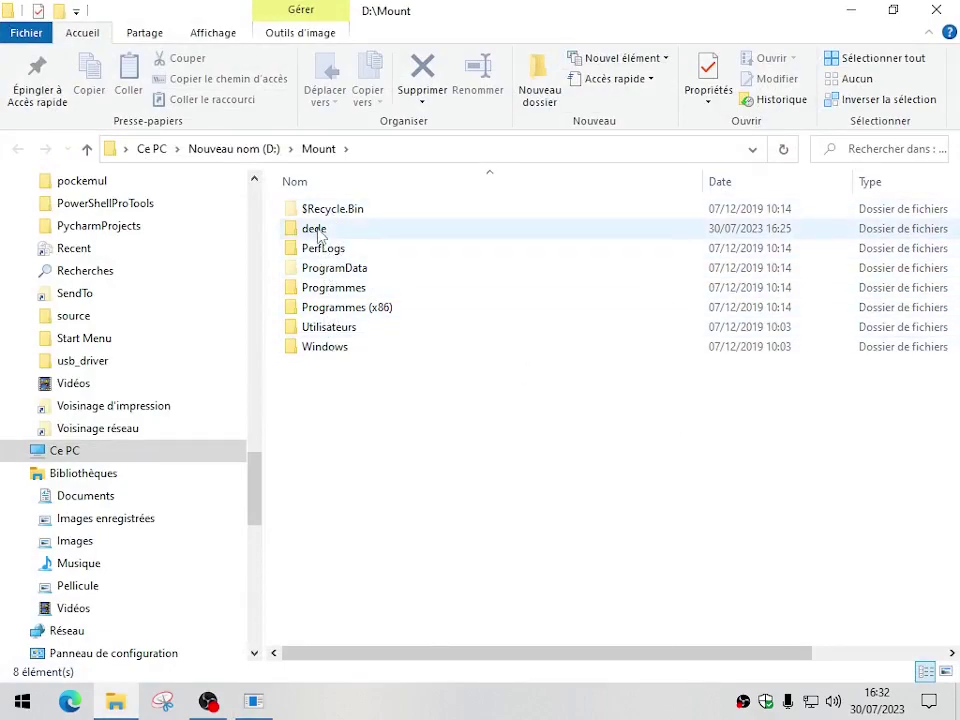
left_click(317, 230)
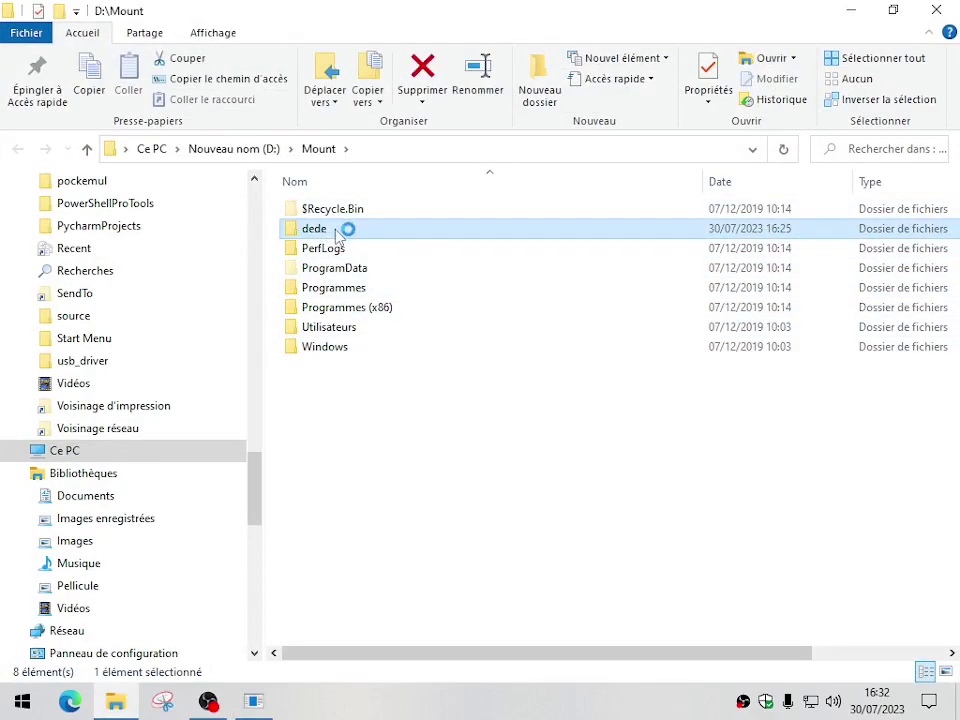
double_click(328, 216)
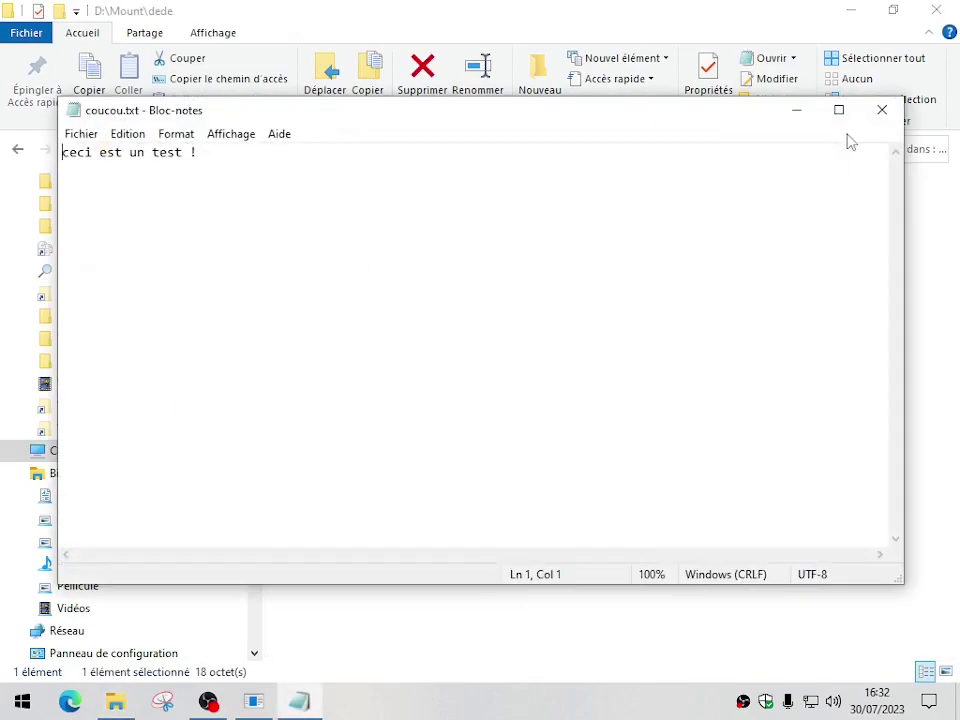
left_click(872, 115)
left_click(765, 313)
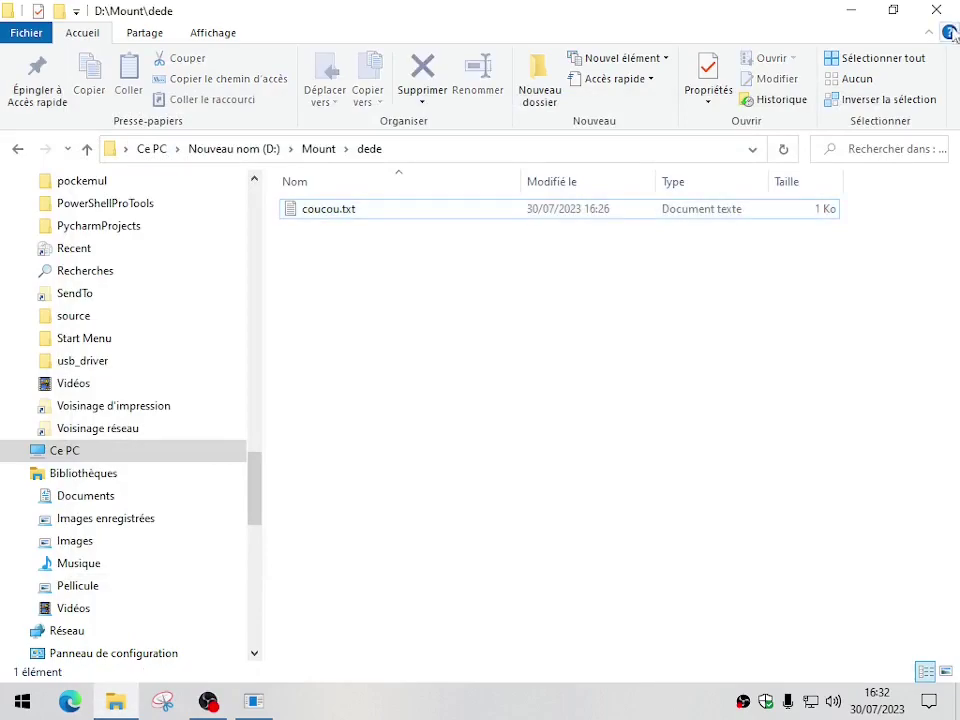
Return to the Mount folder and create a new folder named test2 in it.
left_click(224, 148)
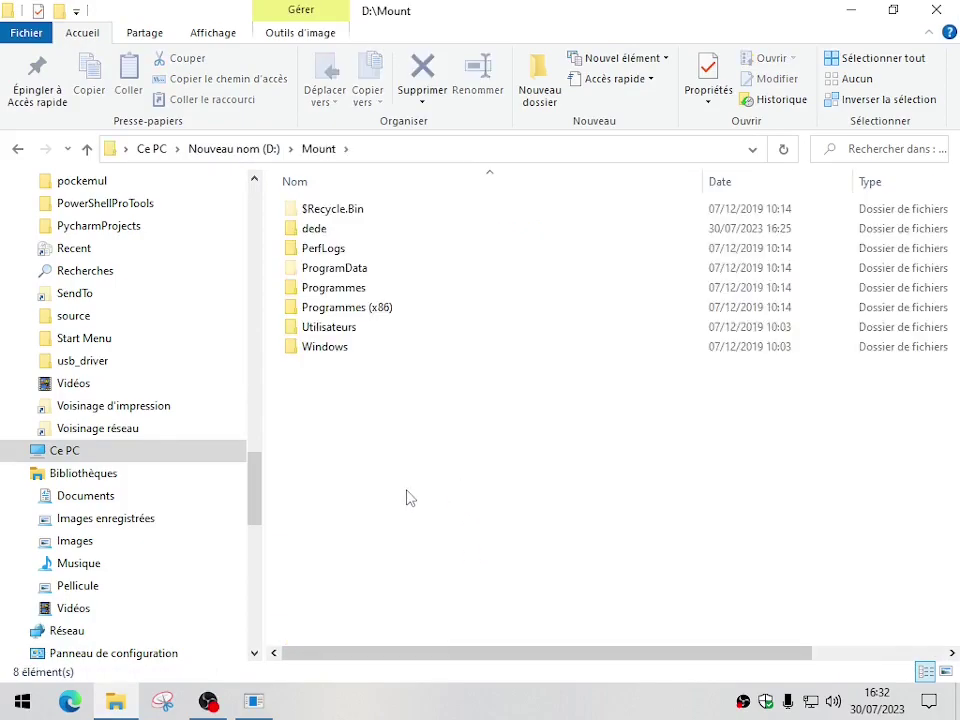
right_click(391, 497)
mouse_move(456, 454)
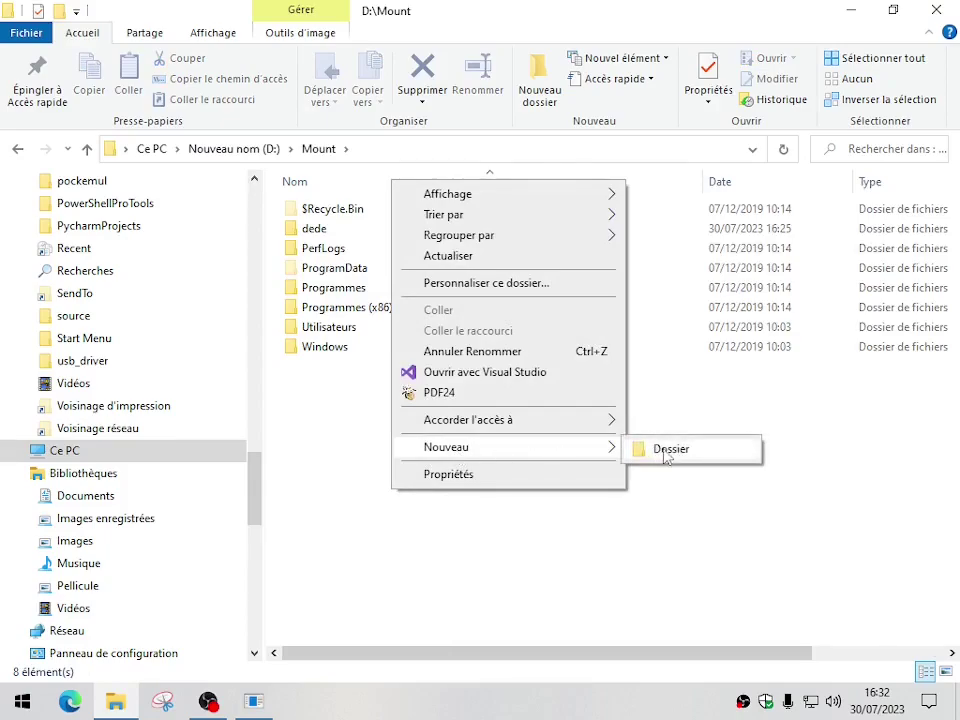
left_click(655, 457)
type("test2")
key("Return")
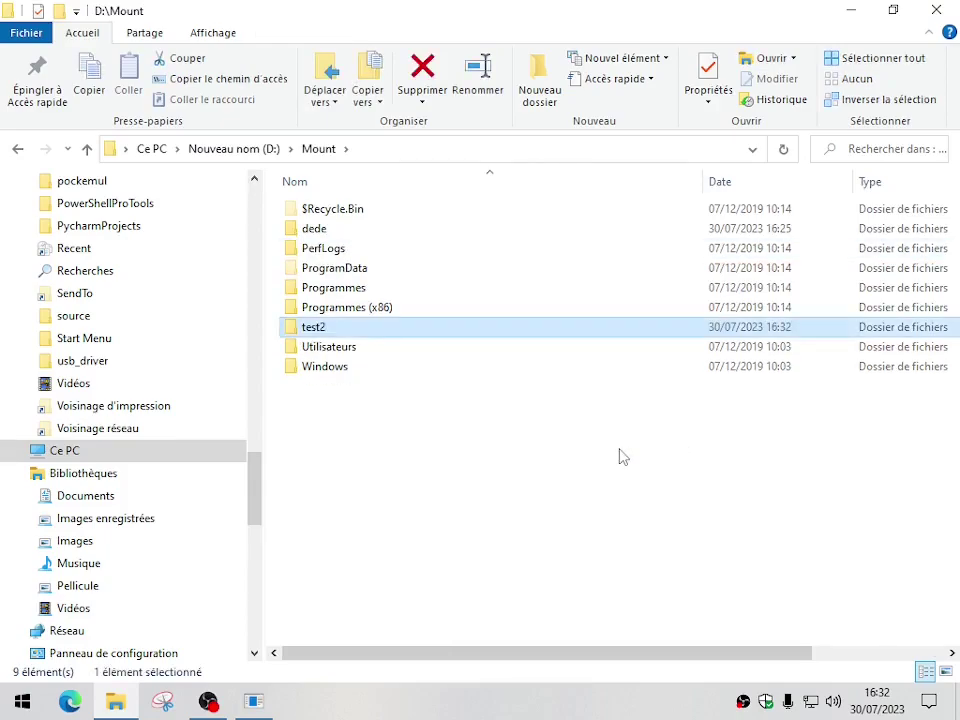
Open the test2 folder and create a text document named "ceci est encore un test.txt" in it.
key("Return")
right_click(411, 428)
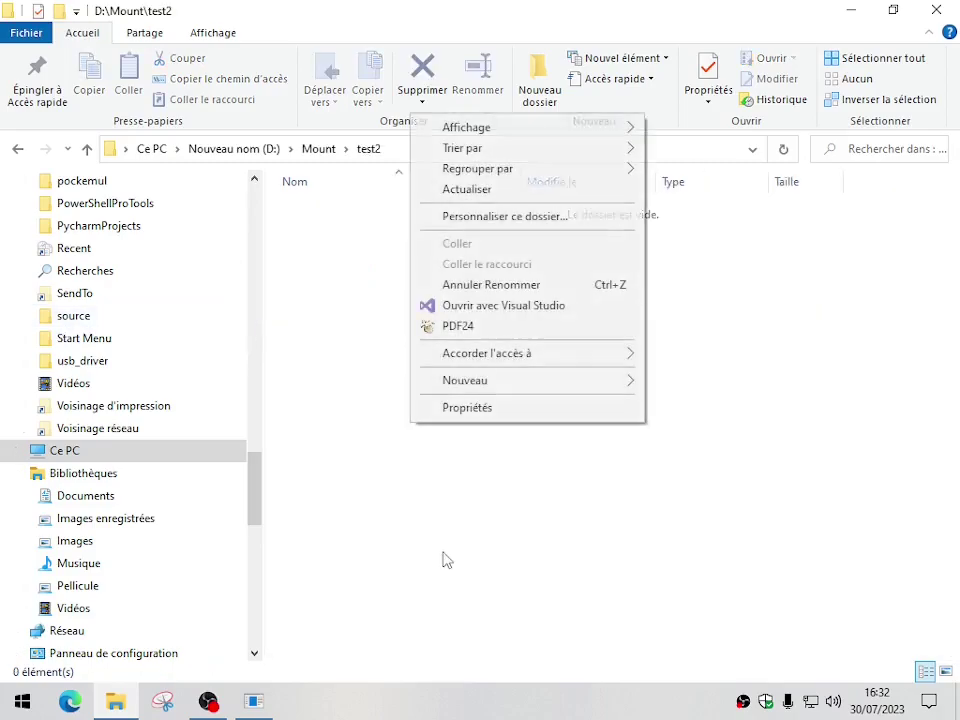
mouse_move(468, 388)
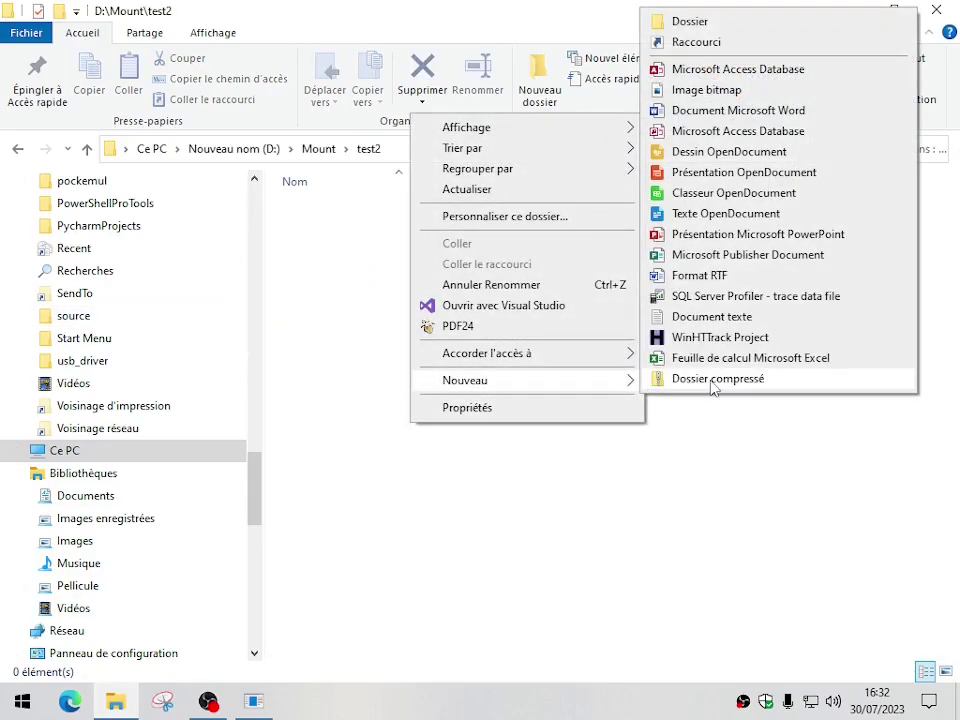
left_click(707, 315)
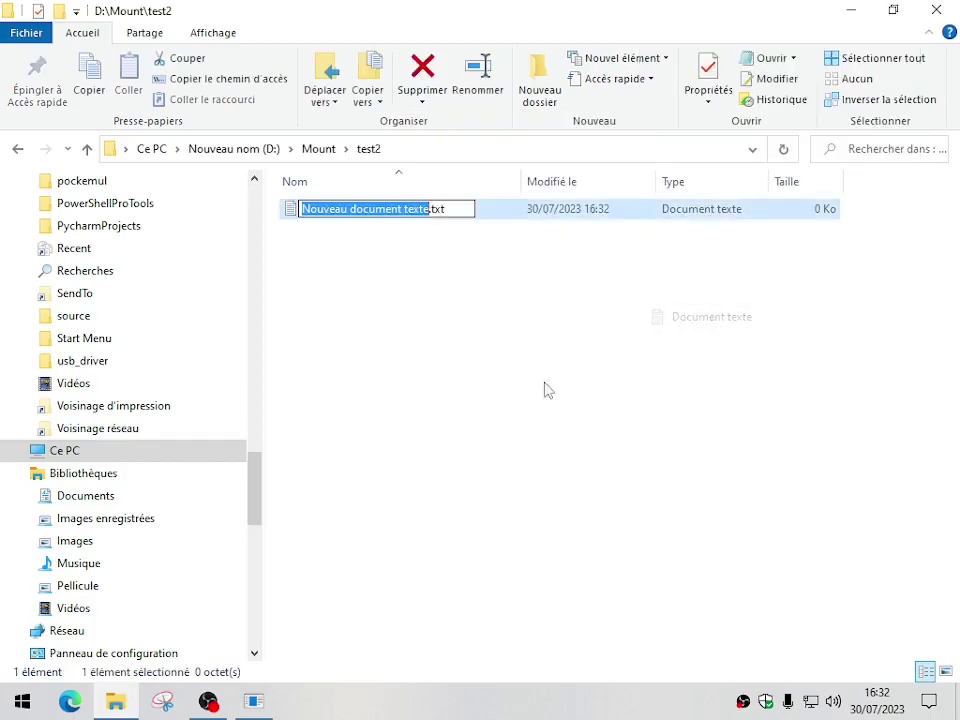
type("ceci est encore un test")
left_click(478, 398)
Write "bonjour !" in "ceci est encore un test.txt", then save and close the file.
double_click(402, 210)
type("bonjour !")
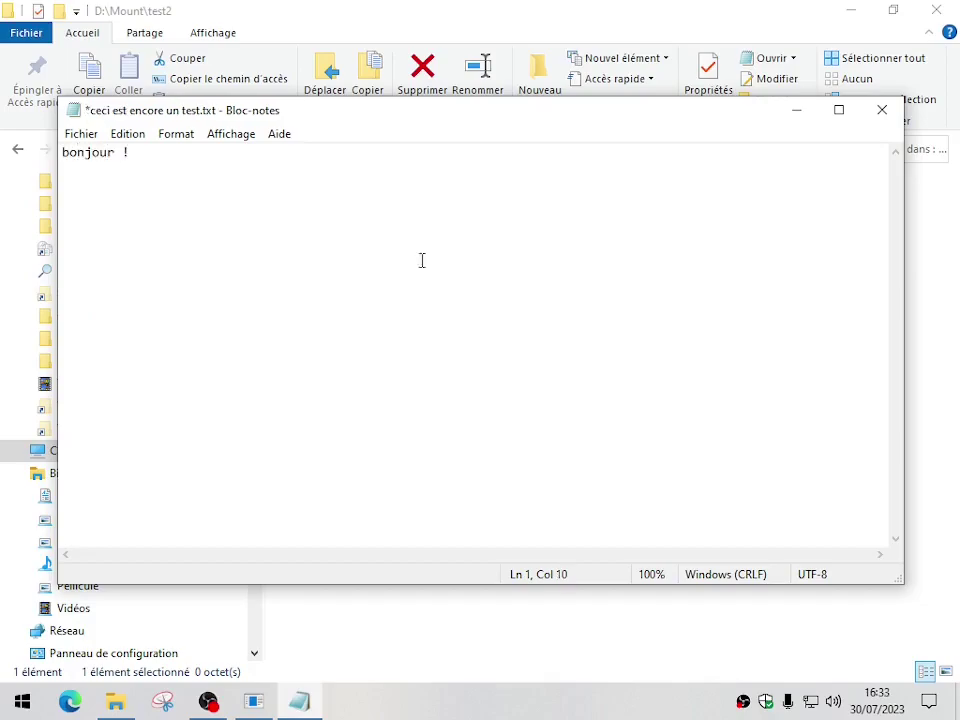
left_click(882, 110)
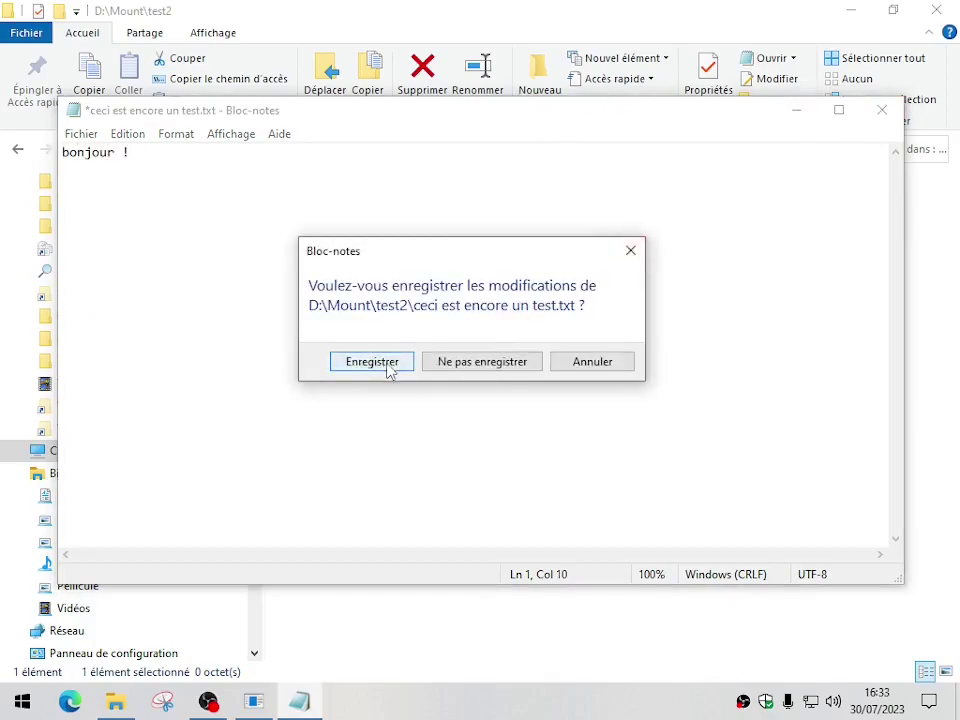
left_click(388, 366)
Switch back to DISM GUI and unmount the image with the /Commit and /Append options.
key("alt+Tab")
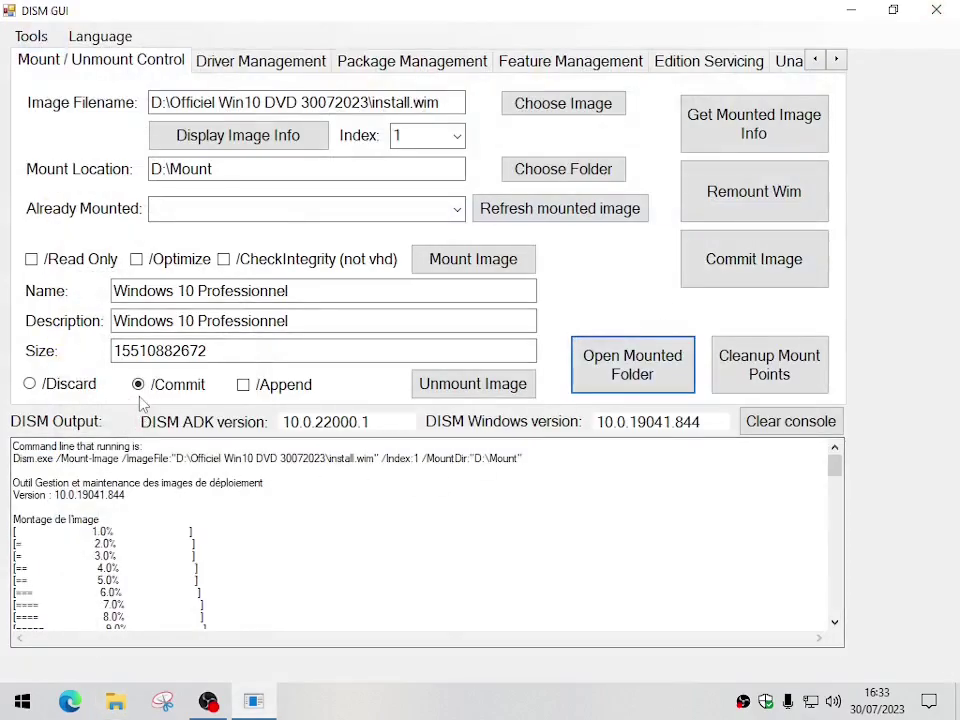
left_click(244, 386)
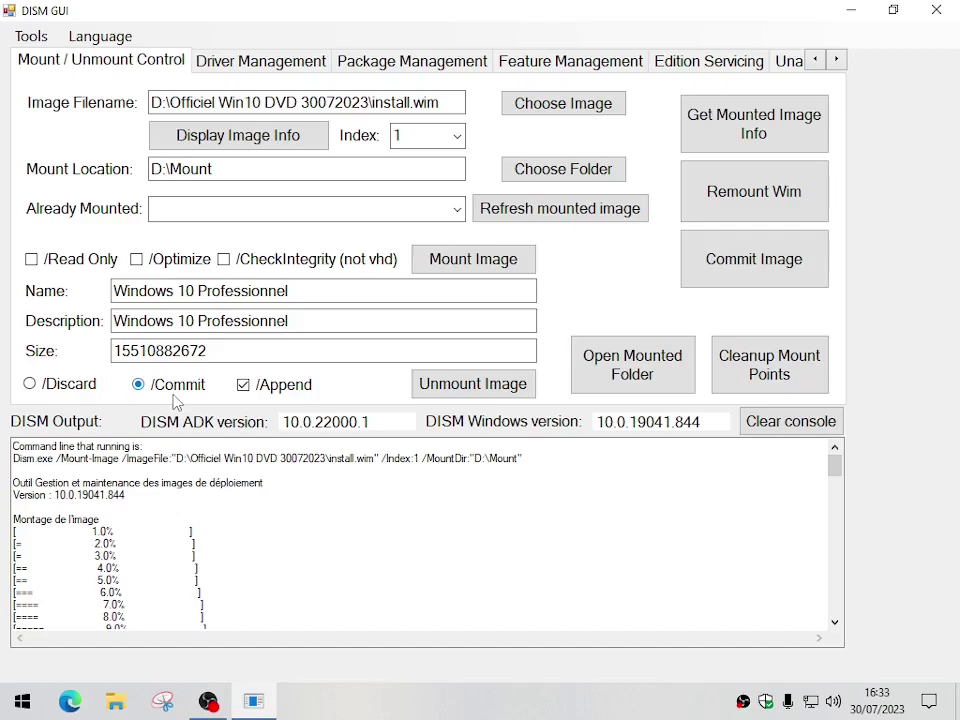
left_click(474, 390)
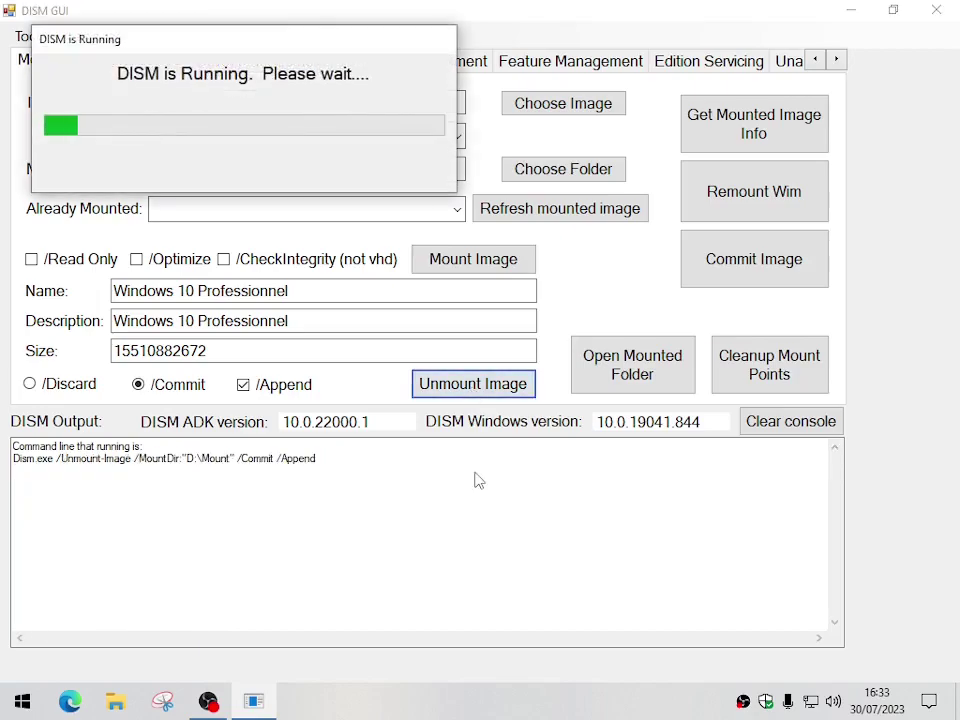
left_click_drag(277, 48, 654, 491)
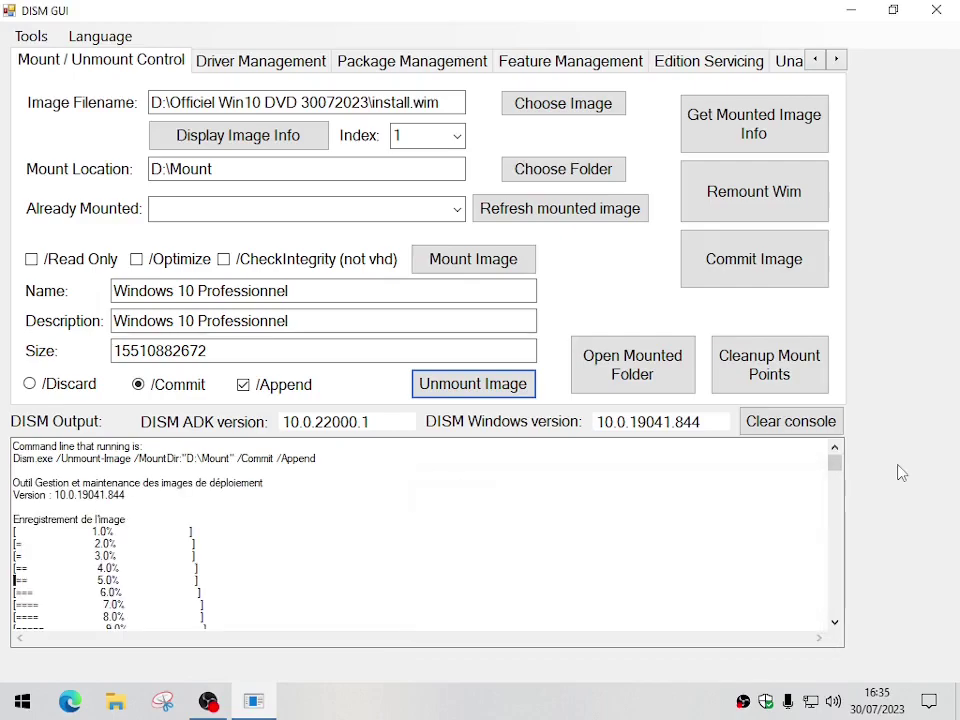
mouse_move(838, 466)
left_mouse_down()
mouse_move(836, 614)
mouse_move(836, 460)
left_mouse_up()
Display the image info of install.wim to compare its indexes, and check the contents of the D:\Mount folder.
left_click(249, 143)
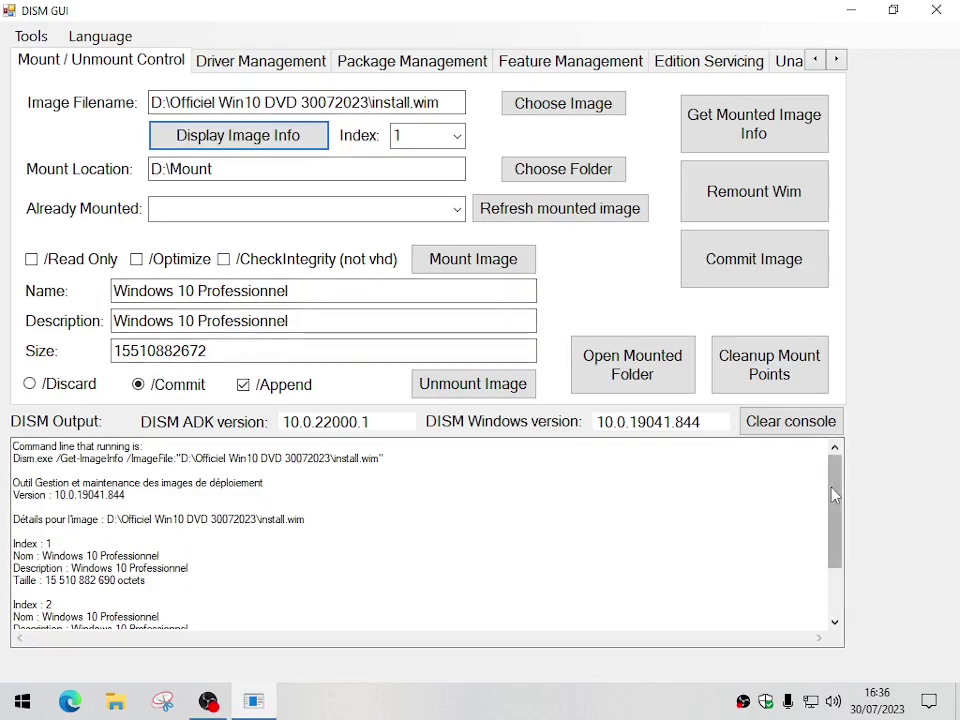
scroll(825, 536, "down", 2)
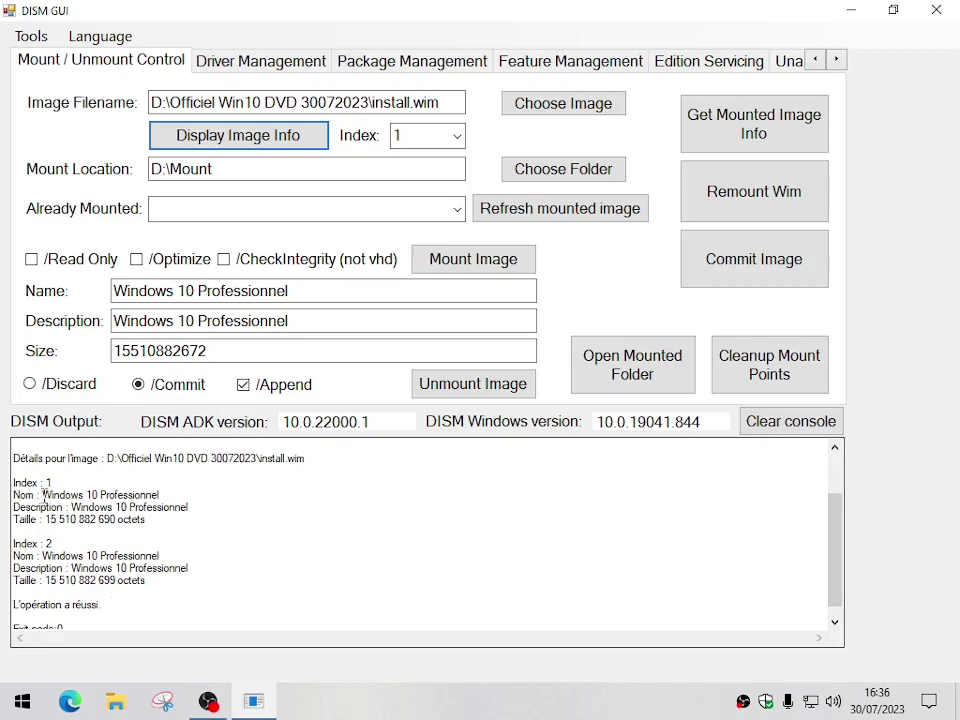
left_click_drag(43, 495, 149, 497)
left_click_drag(43, 556, 155, 557)
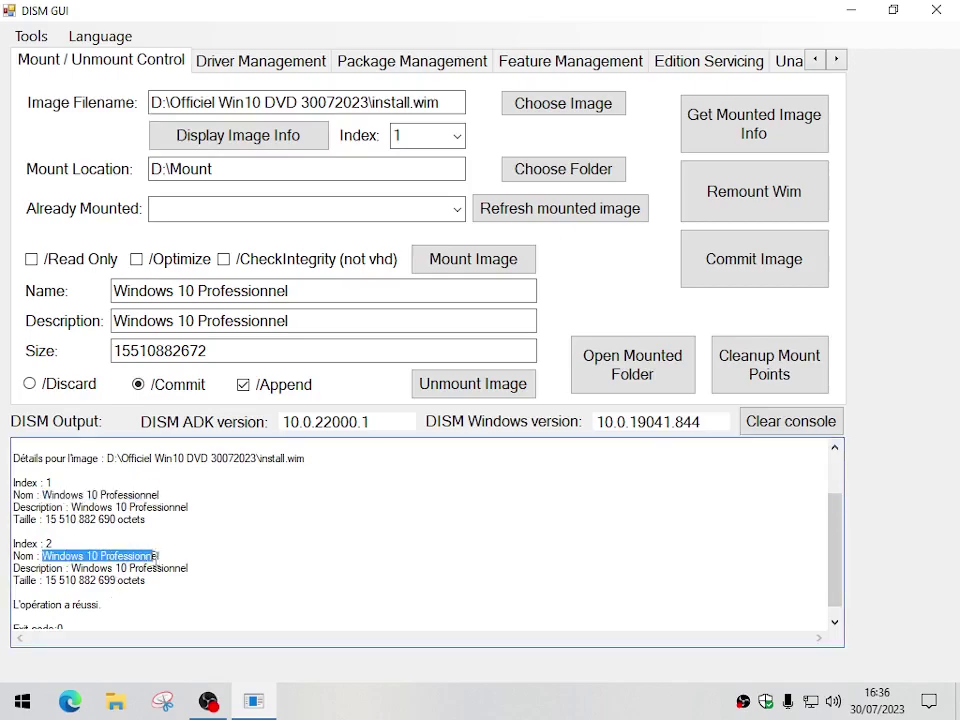
scroll(161, 605, "down", 1)
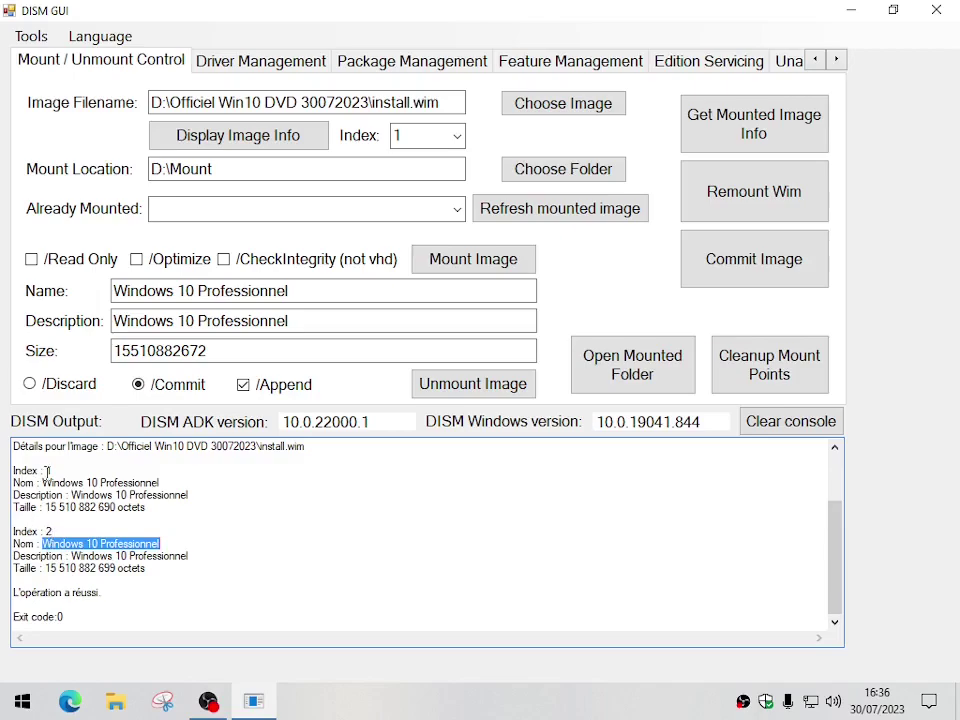
scroll(382, 513, "up", 2)
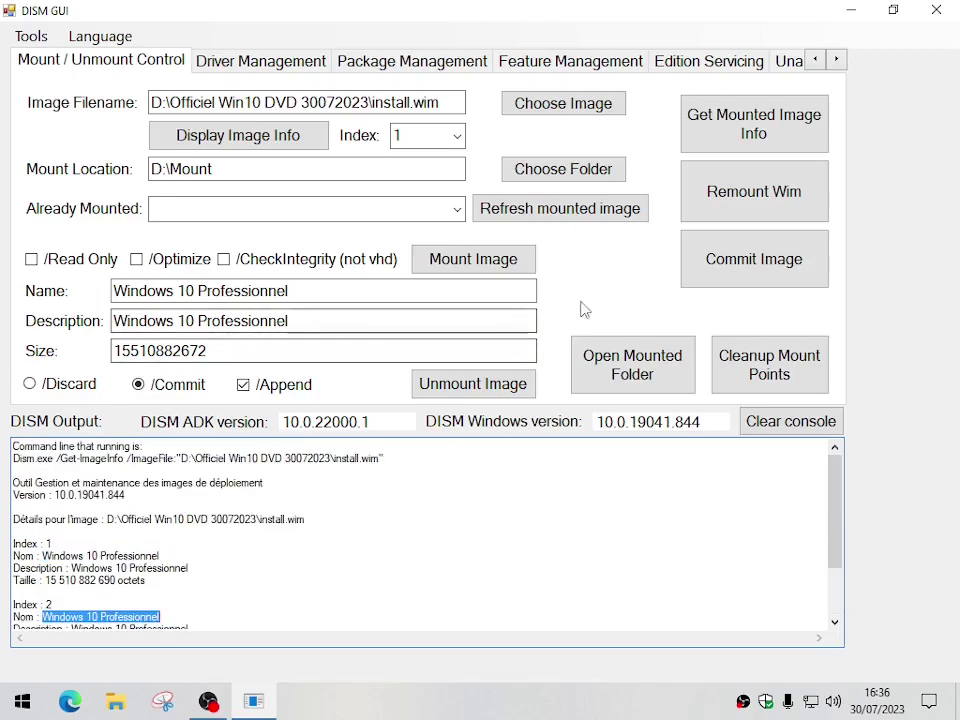
left_click(615, 363)
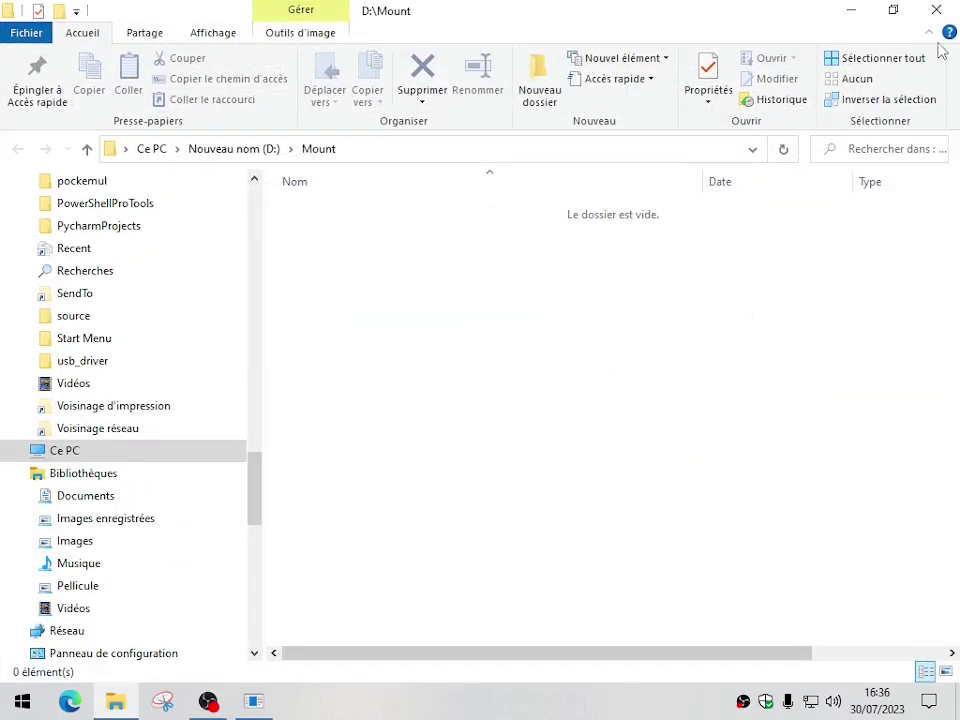
left_click(935, 10)
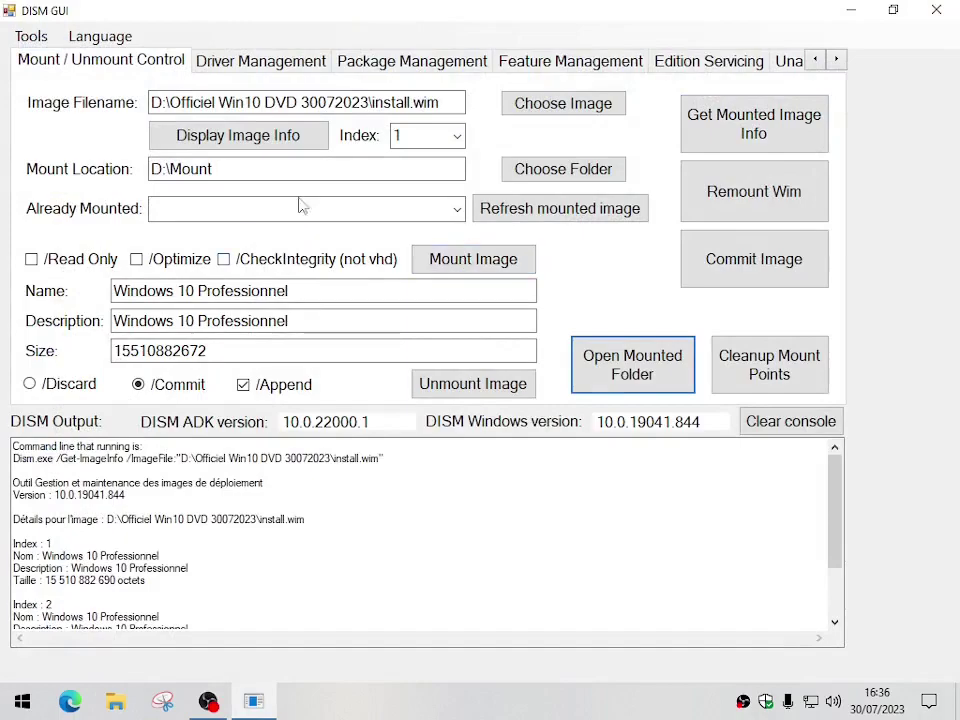
Choose install.wim from the "Officiel Win10 DVD 30072023" folder on drive D: as the image file.
left_click(518, 104)
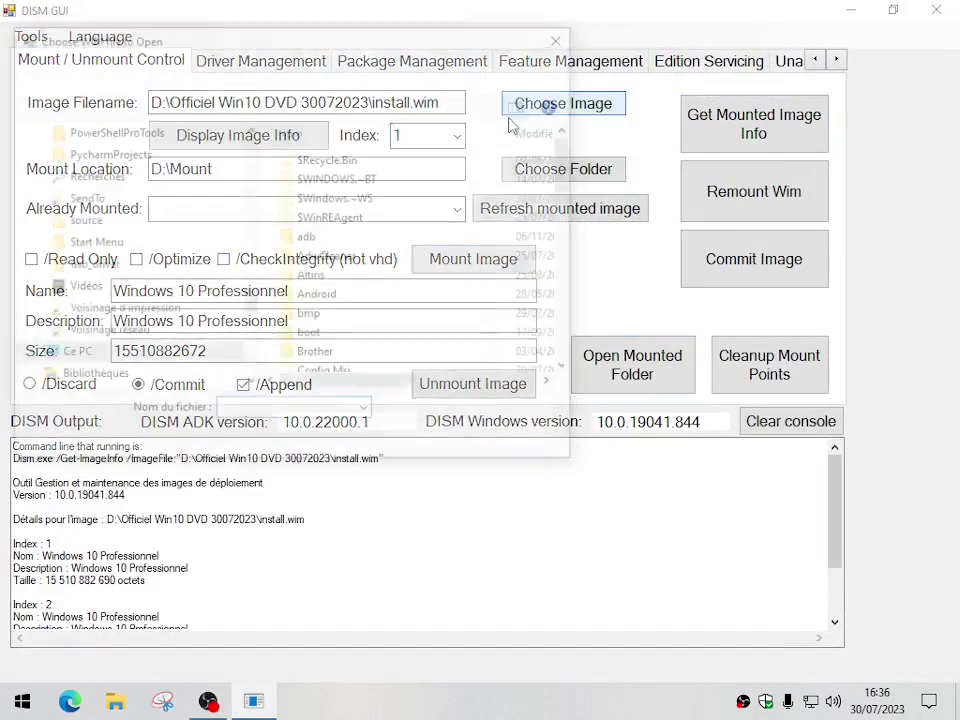
scroll(369, 330, "down", 10)
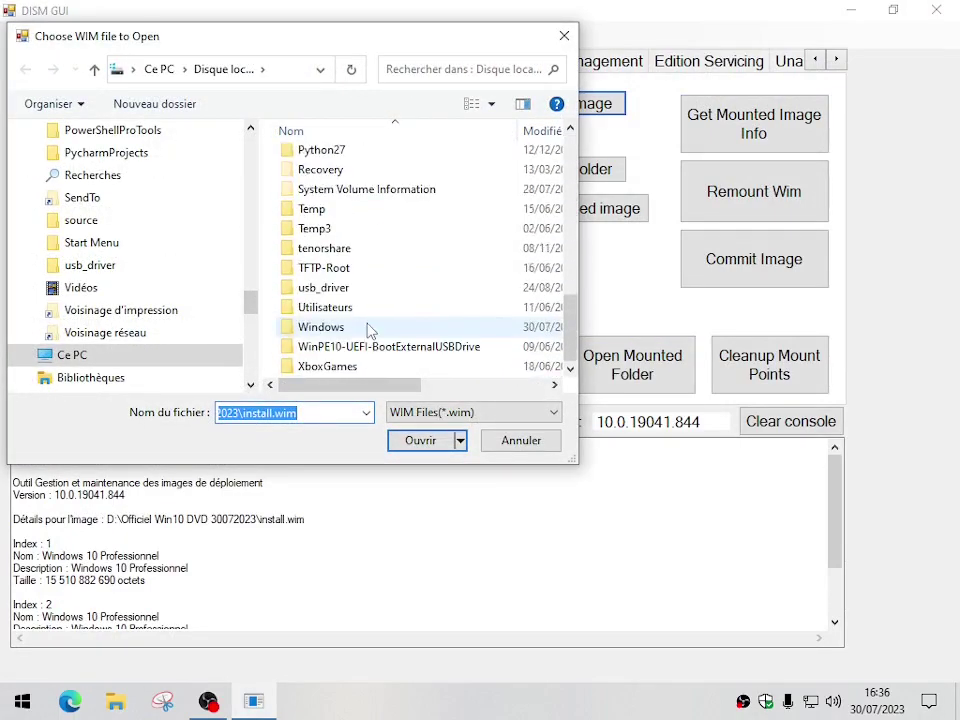
scroll(369, 330, "up", 4)
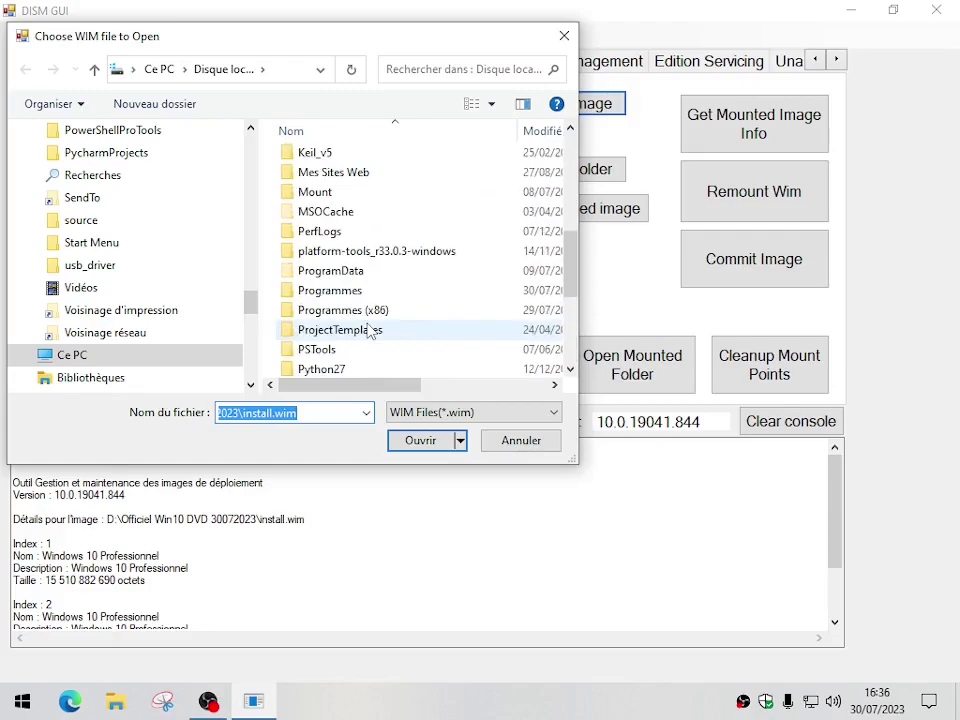
scroll(369, 330, "up", 3)
scroll(369, 330, "down", 6)
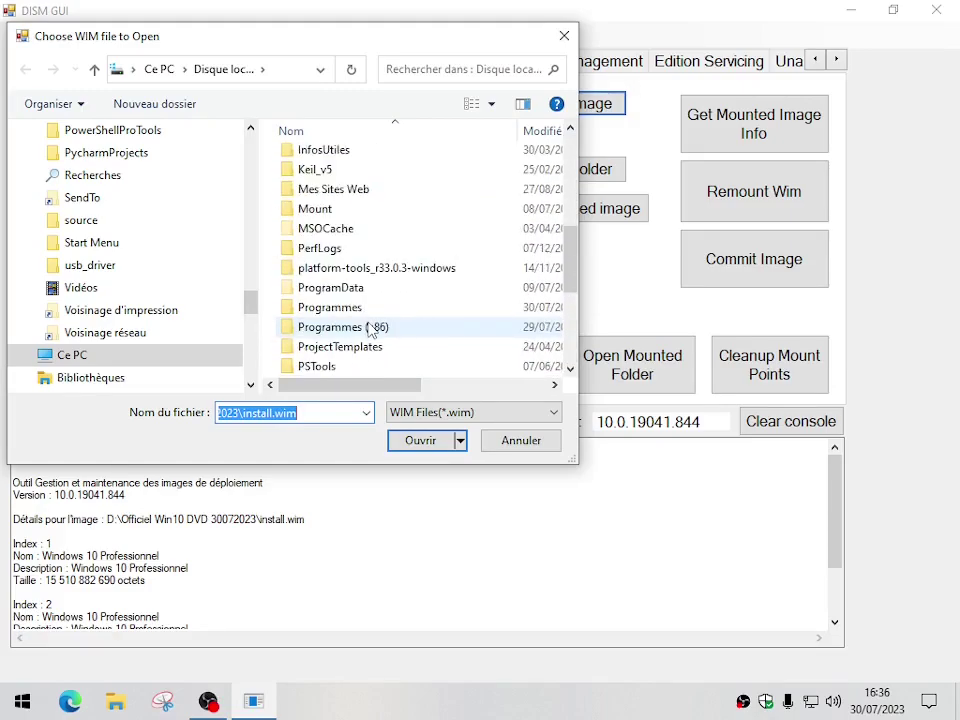
scroll(369, 330, "down", 1)
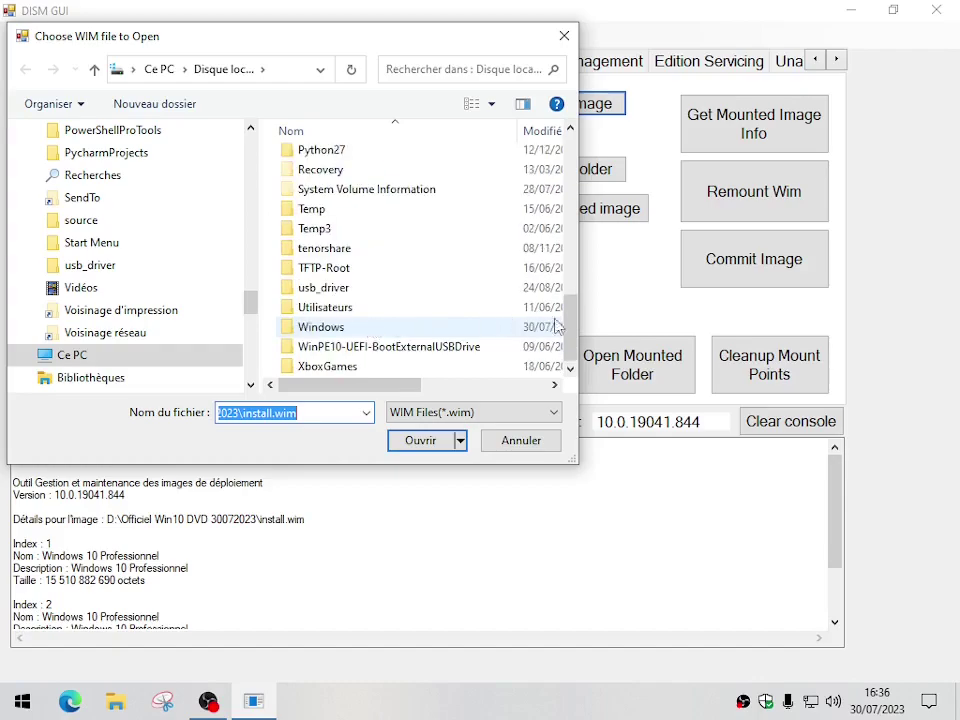
left_click_drag(572, 322, 571, 307)
left_click_drag(575, 272, 588, 350)
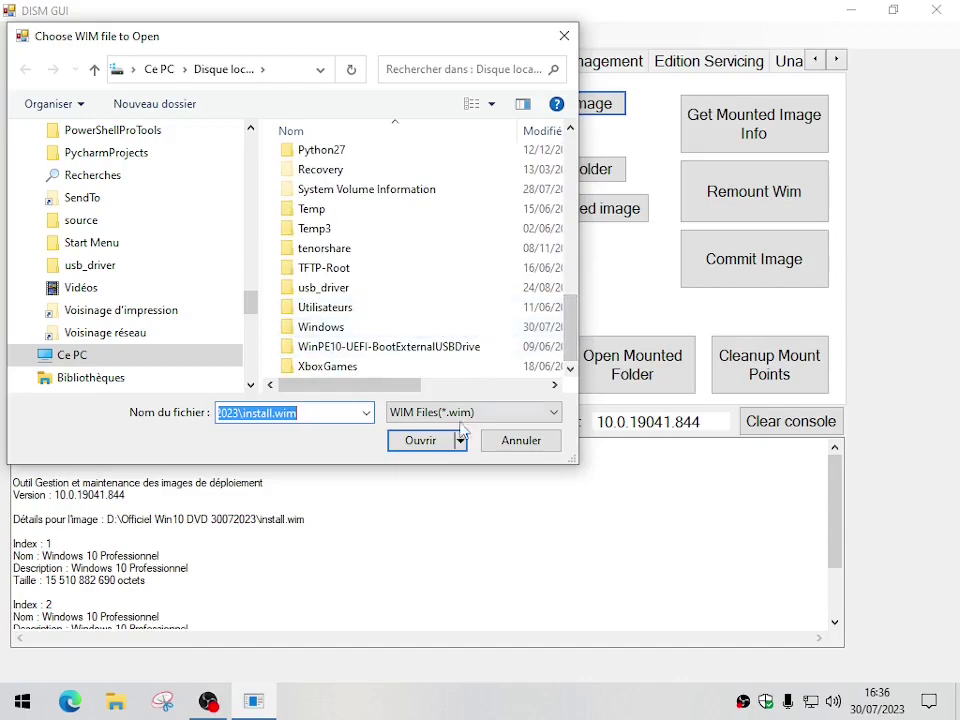
scroll(443, 358, "up", 5)
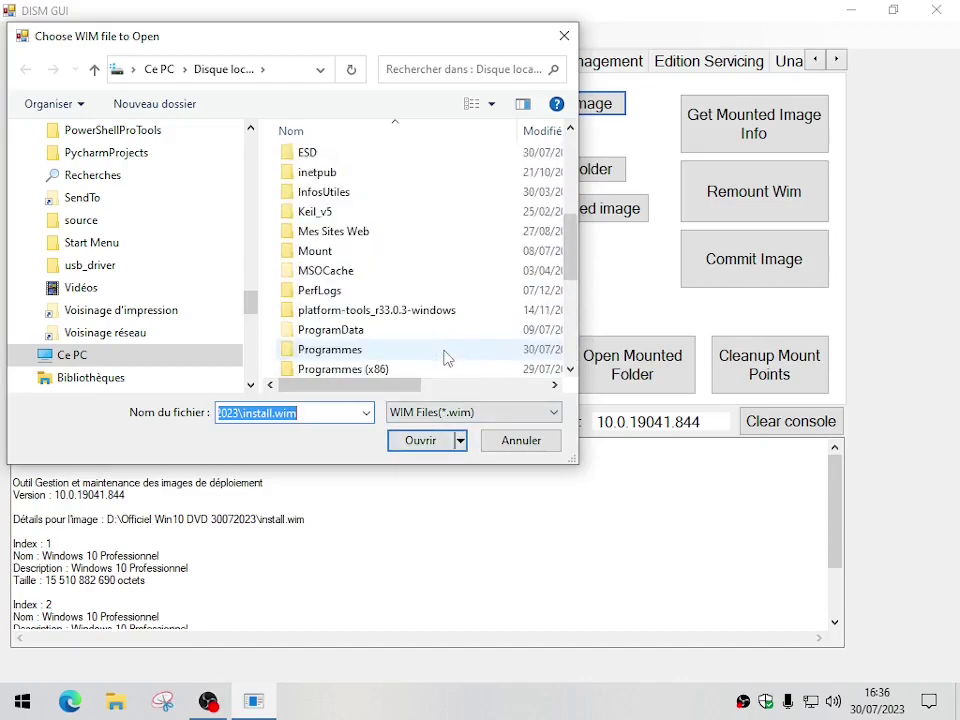
left_click(120, 354)
scroll(386, 335, "down", 5)
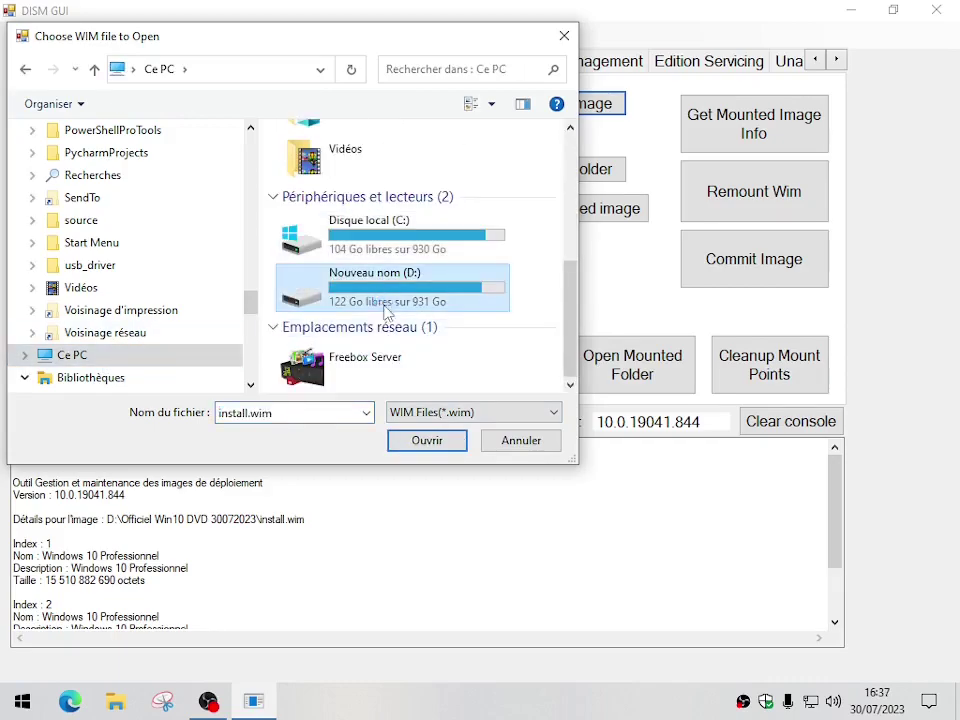
double_click(388, 306)
scroll(388, 300, "down", 5)
double_click(388, 250)
left_click(338, 162)
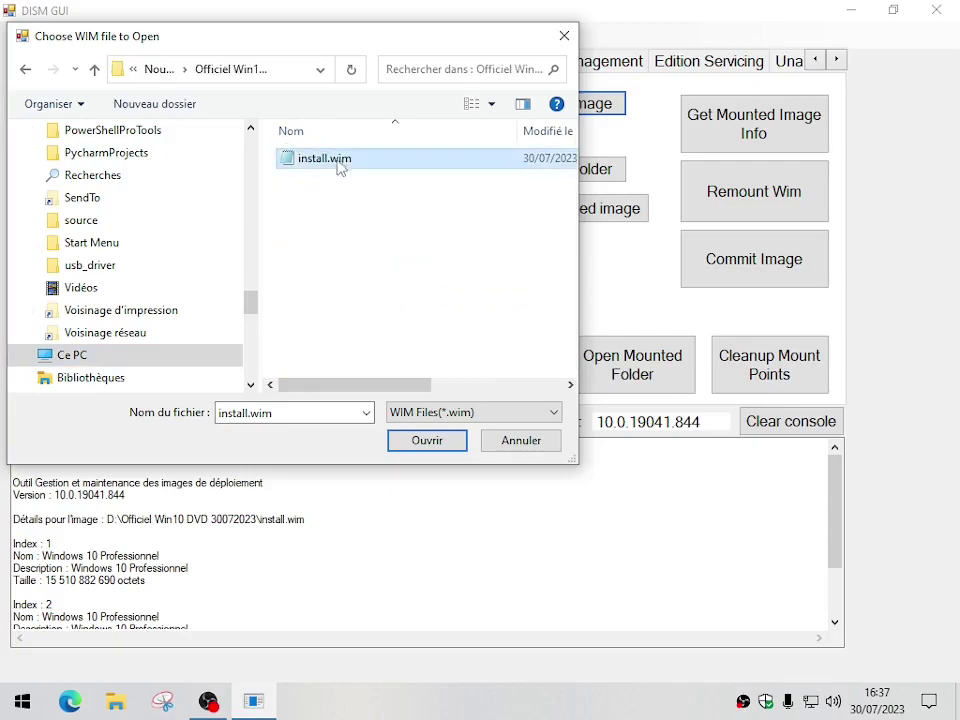
left_click(427, 440)
Mount index 1 of install.wim in D:\Mount and review the DISM output.
left_click(457, 136)
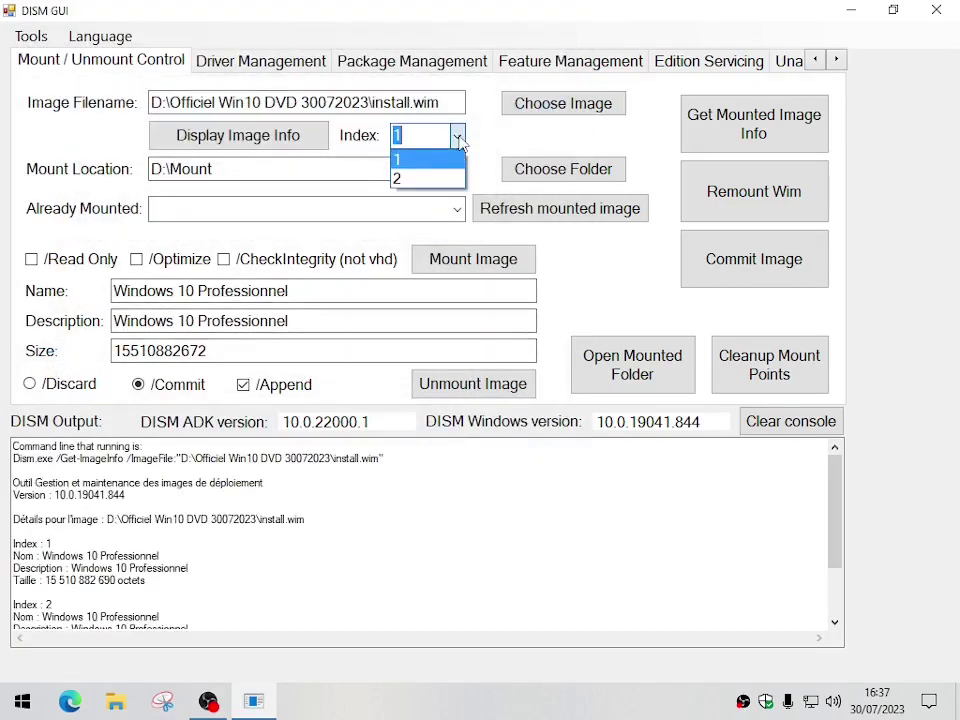
left_click(555, 163)
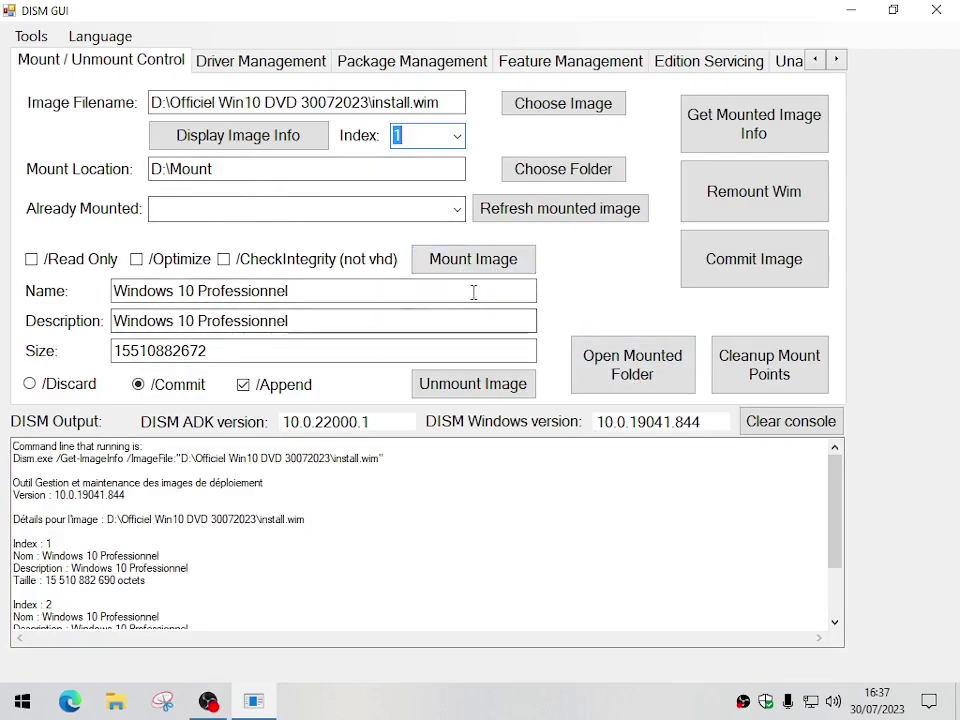
left_click(473, 260)
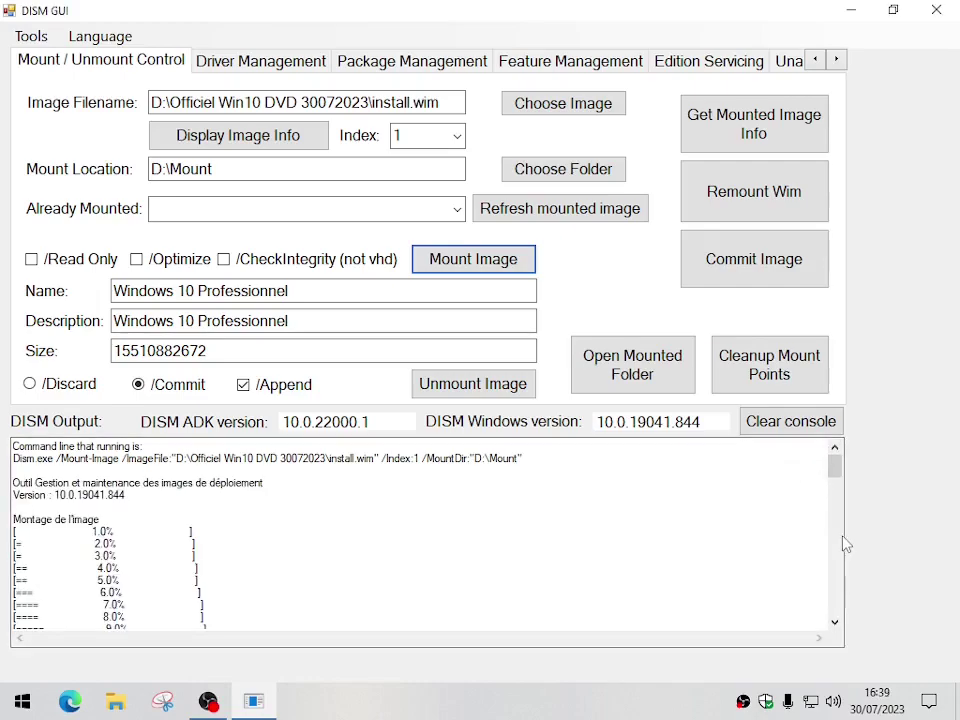
left_click_drag(834, 486, 840, 395)
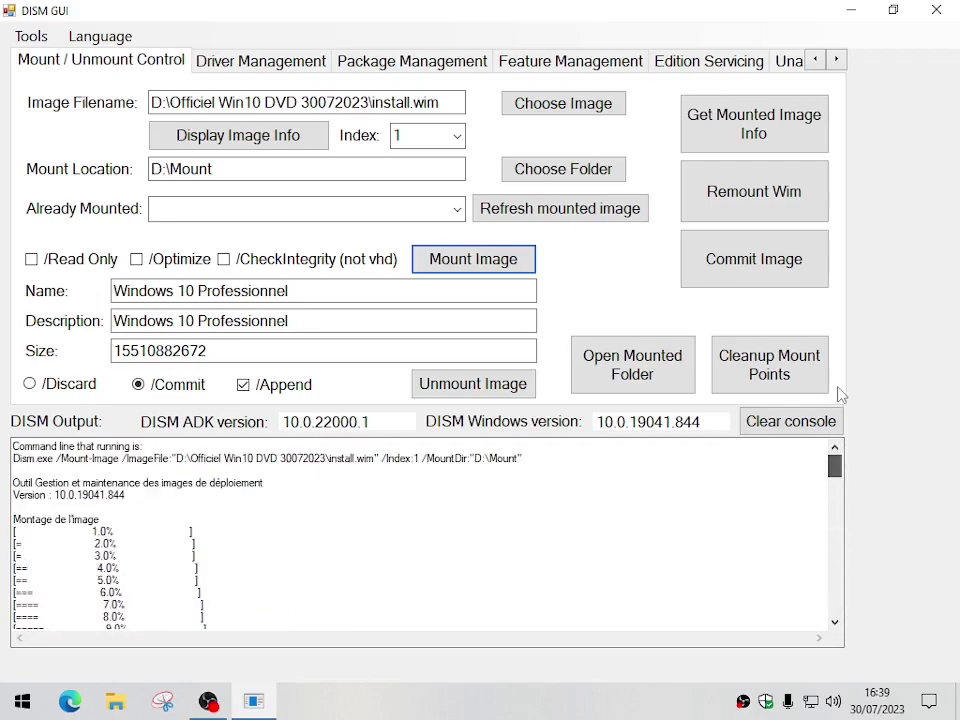
Open the mounted folder, read coucou.txt in the dede folder, and close both the file and the folder window.
left_click(640, 375)
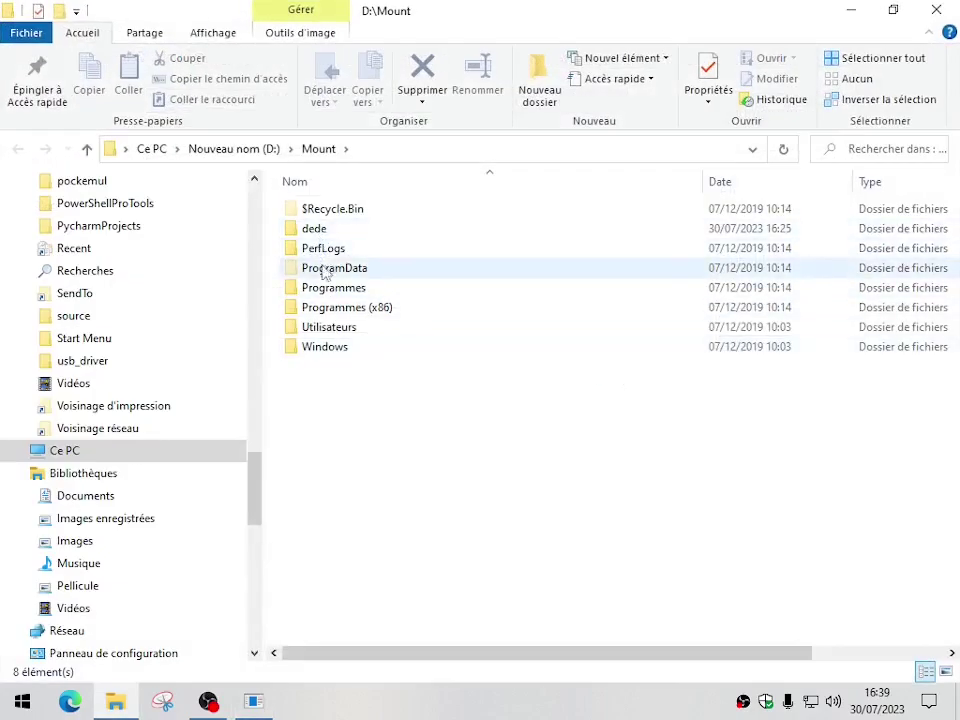
left_click(315, 230)
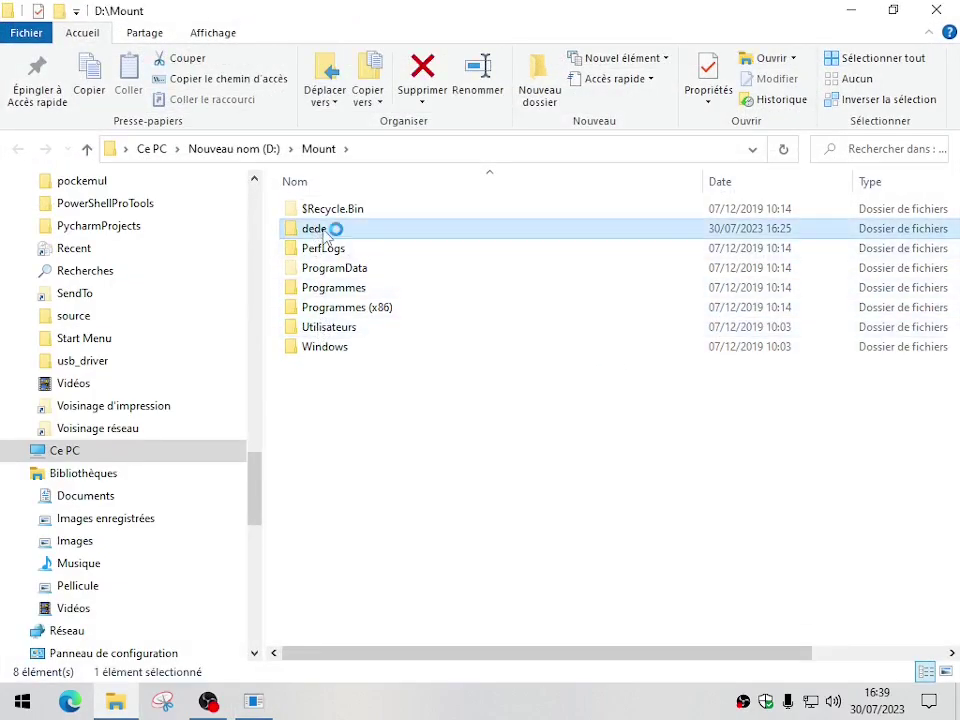
double_click(325, 233)
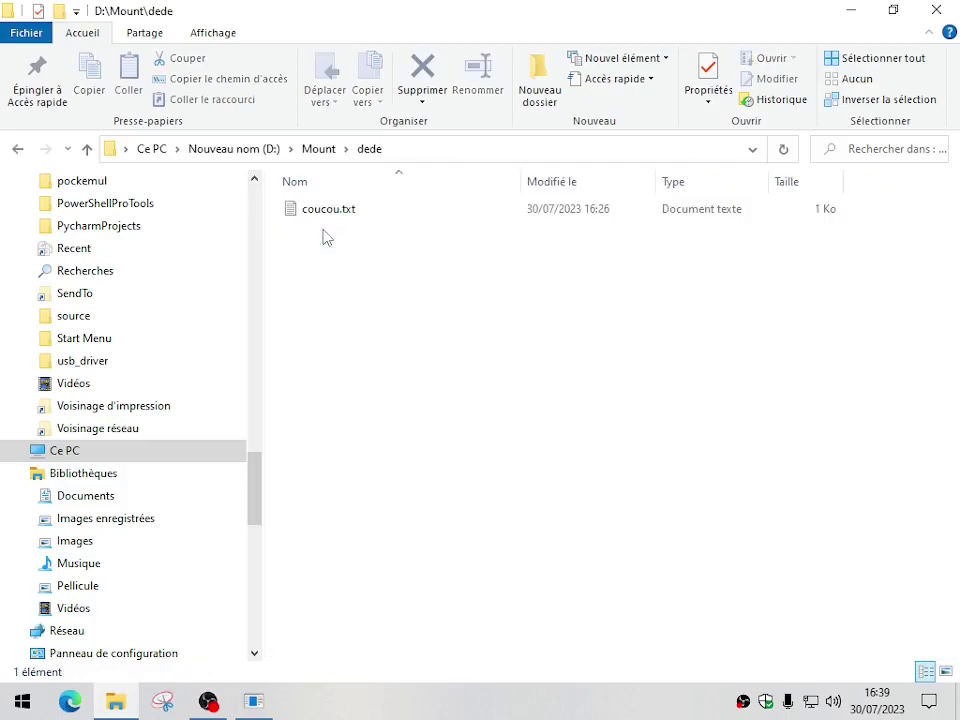
double_click(313, 215)
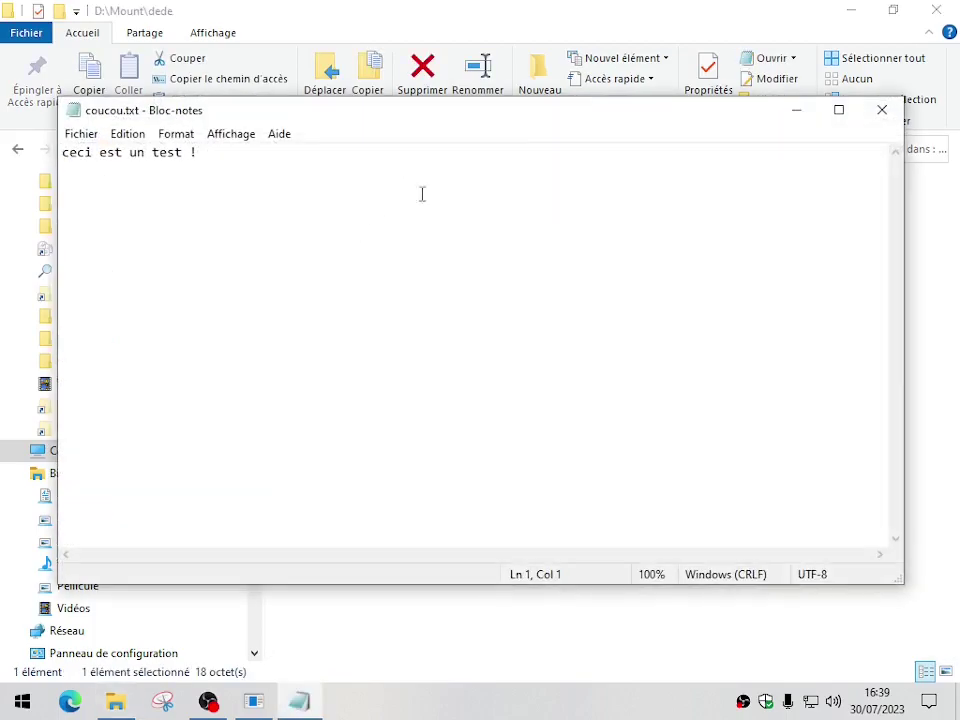
left_click(880, 110)
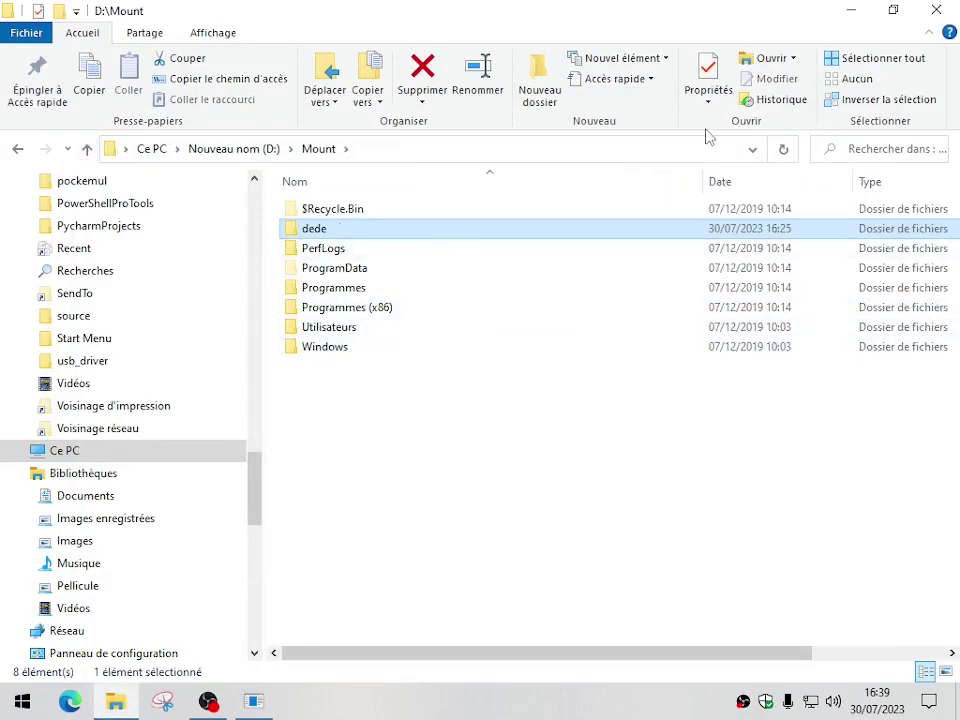
left_click(936, 11)
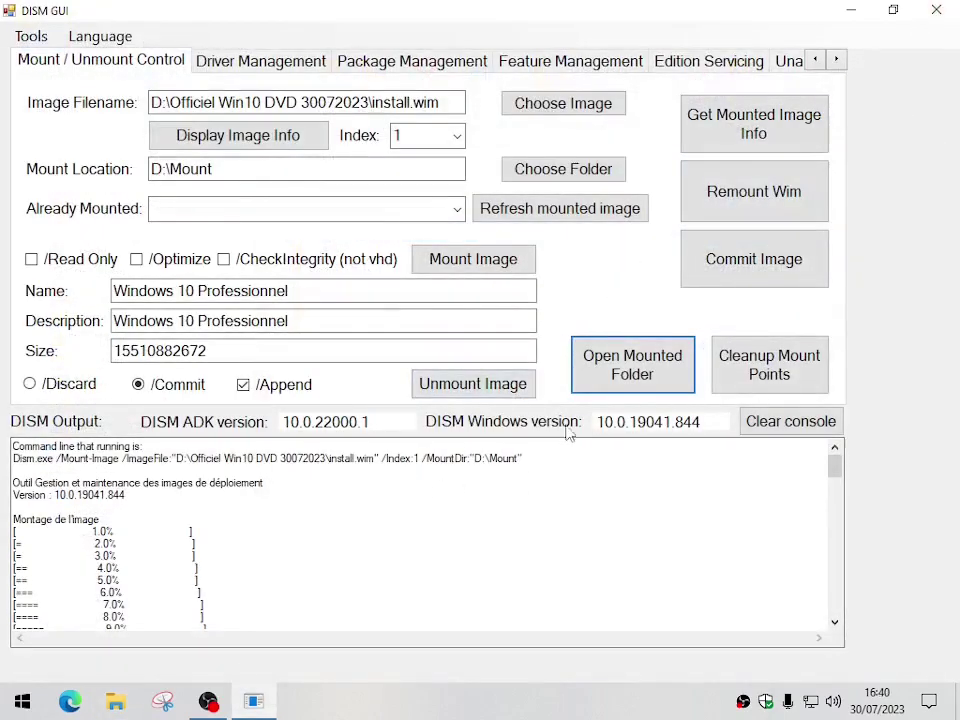
Unmount the image with the /Discard option and without /Append, and check the contents of D:\Mount.
left_click(244, 386)
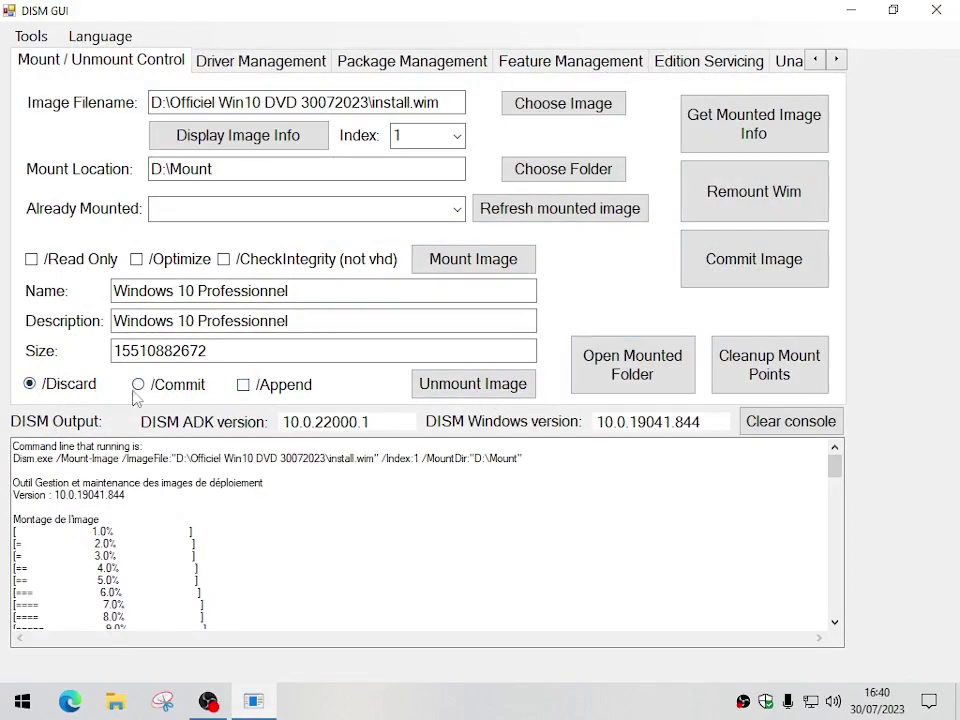
left_click(489, 394)
left_click_drag(446, 135, 761, 493)
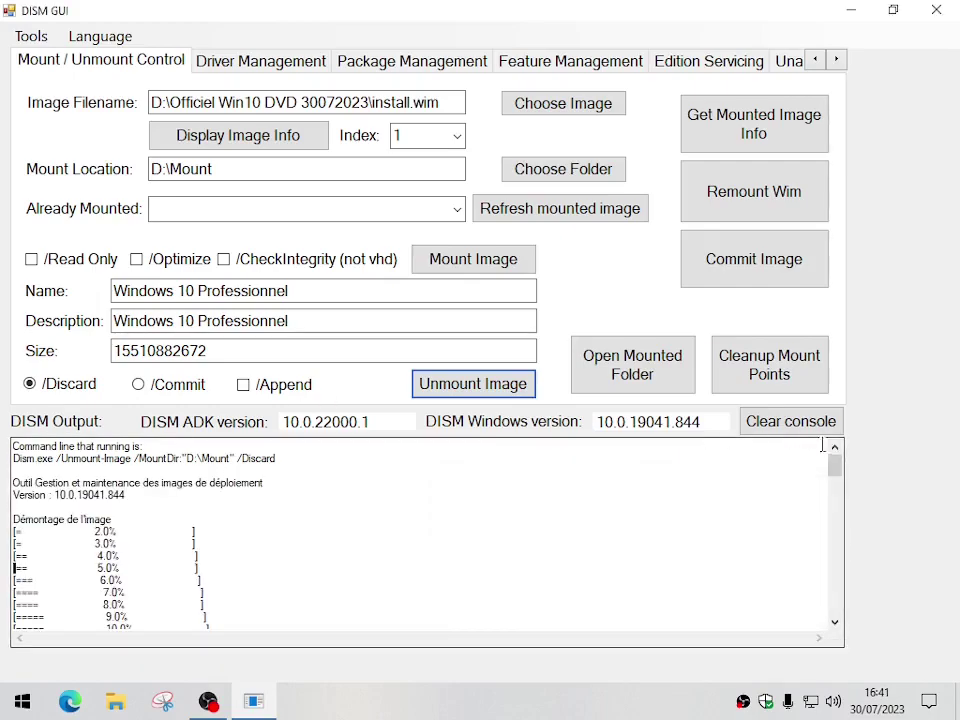
left_click_drag(836, 467, 836, 430)
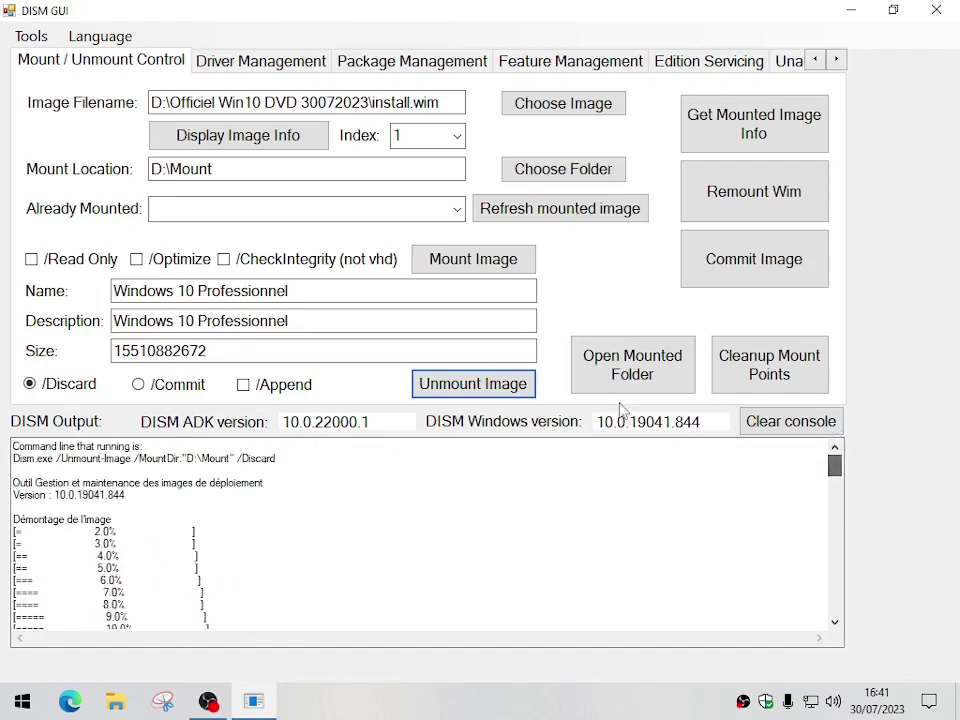
left_click(608, 372)
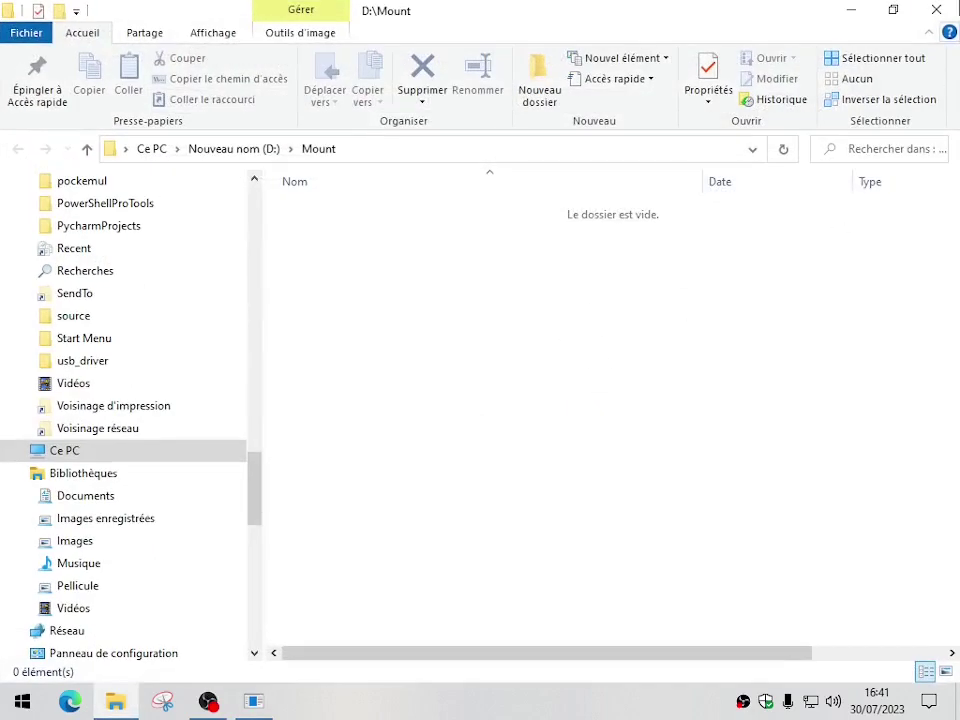
left_click(936, 10)
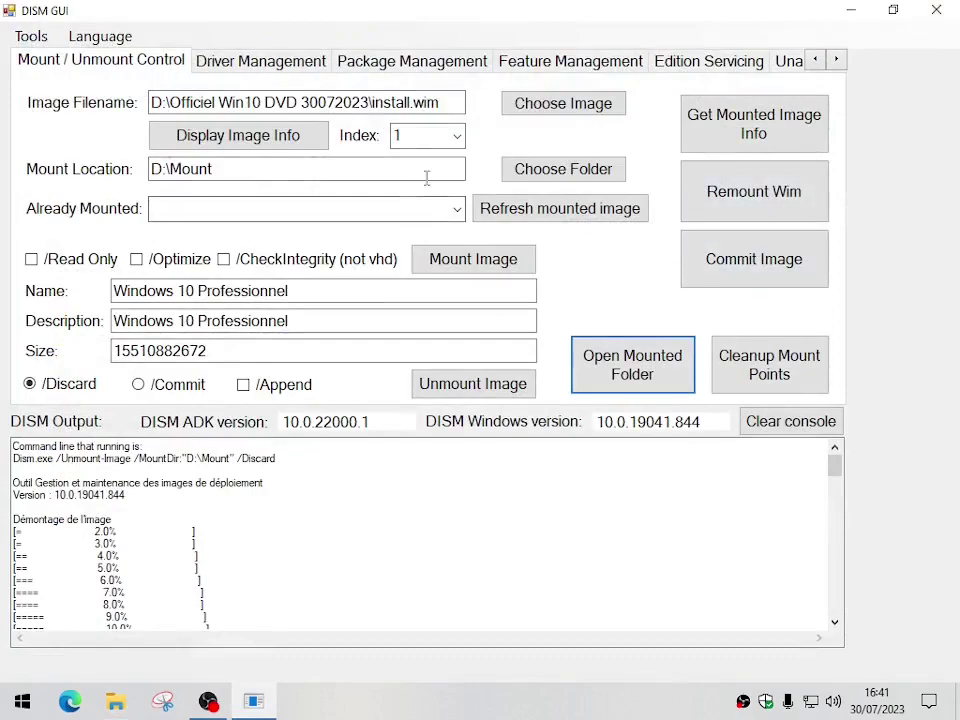
Mount index 2 of install.wim in D:\Mount and review the DISM output.
left_click(457, 137)
left_click(430, 178)
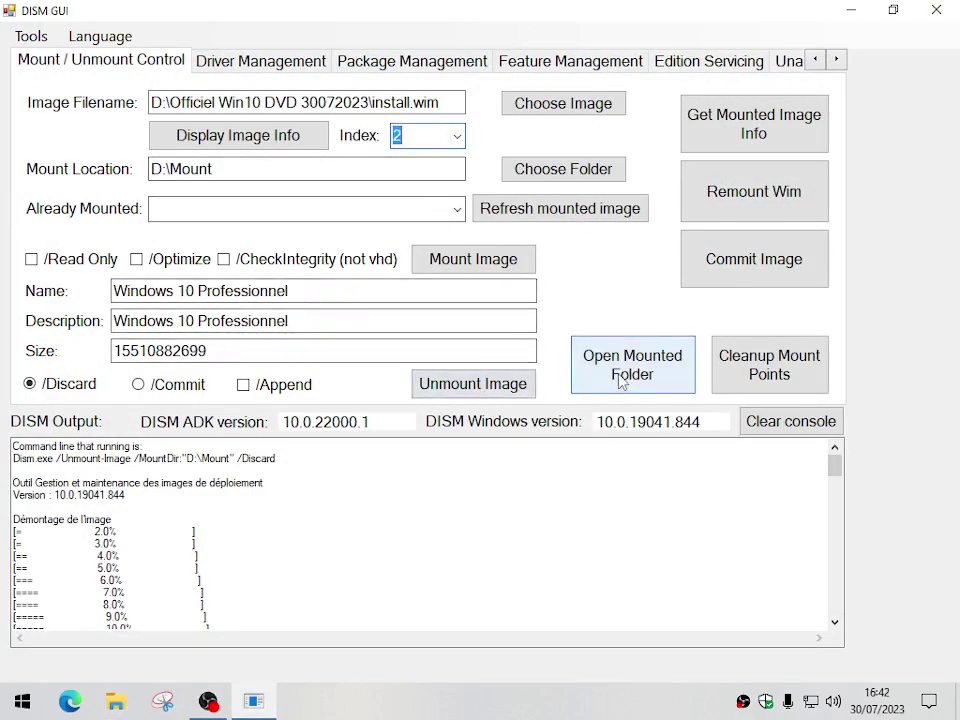
left_click(503, 264)
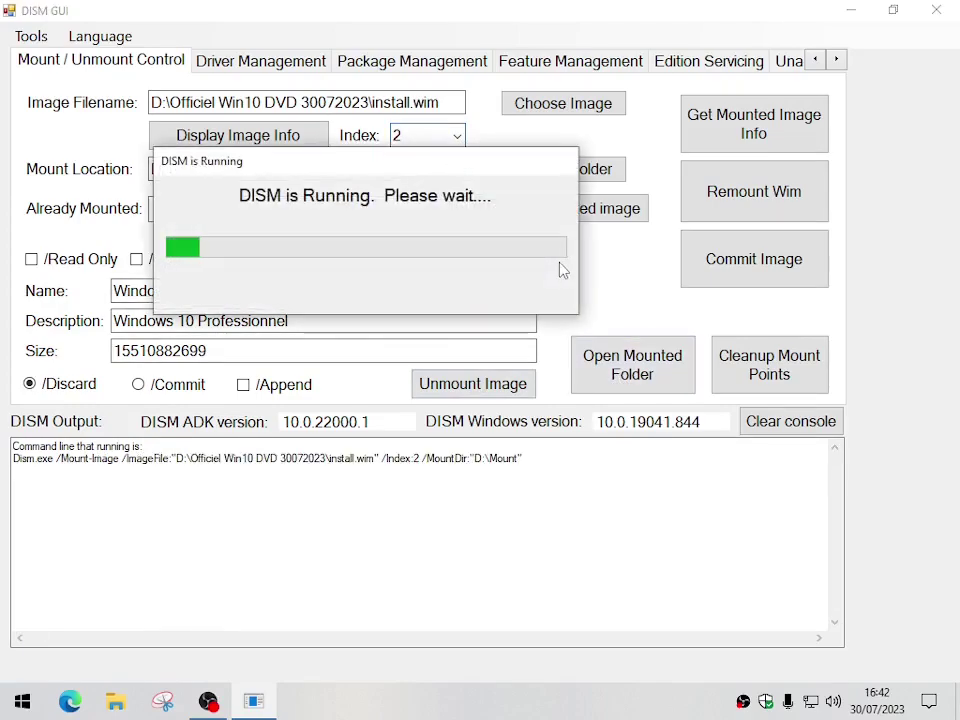
left_click_drag(435, 174, 767, 499)
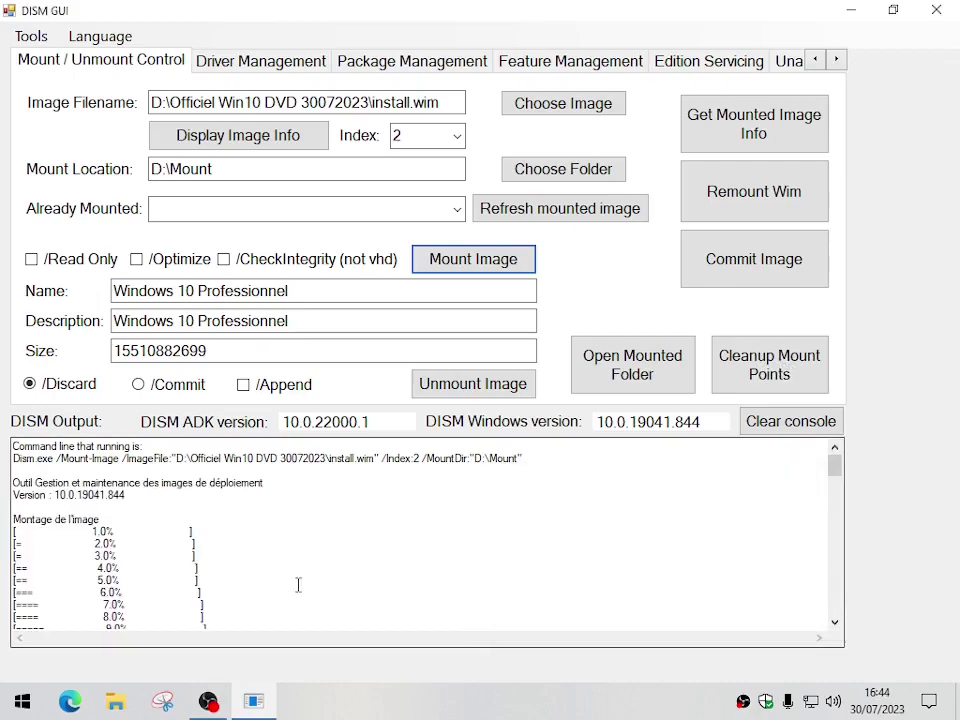
mouse_move(840, 470)
left_mouse_down()
mouse_move(838, 606)
mouse_move(838, 465)
left_mouse_up()
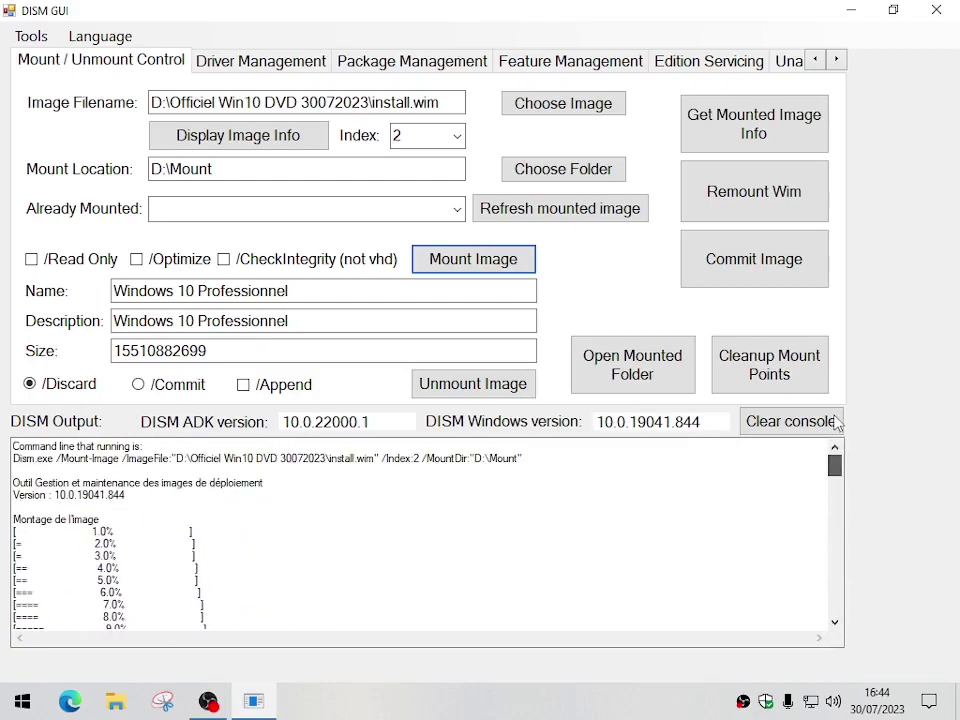
Open the mounted folder of index 2, read coucou.txt in the dede folder, and close the file.
left_click(635, 373)
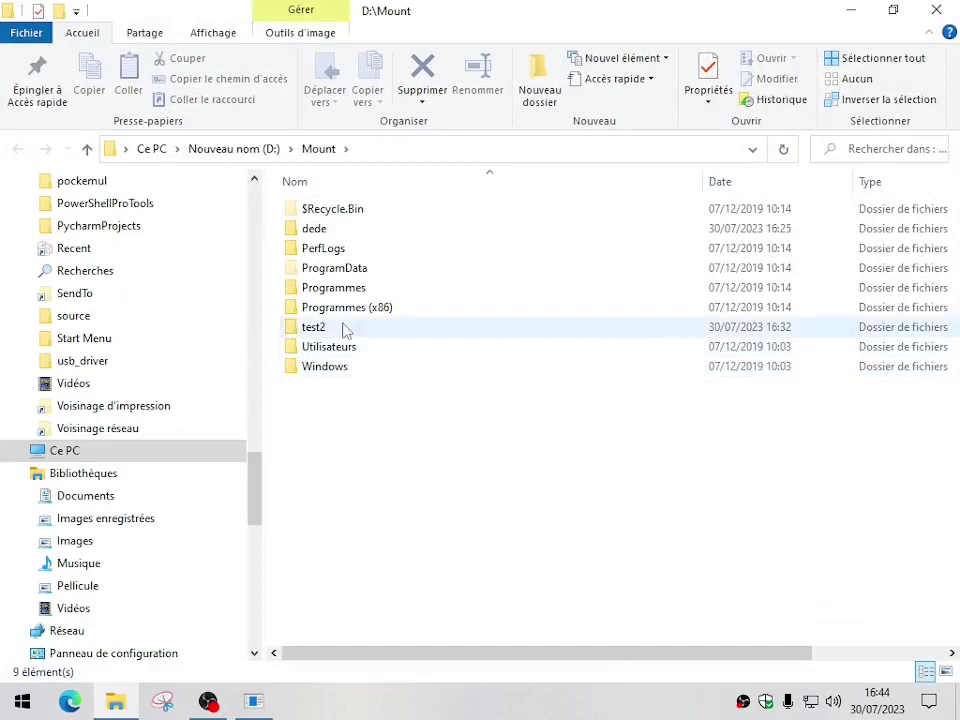
left_click(326, 233)
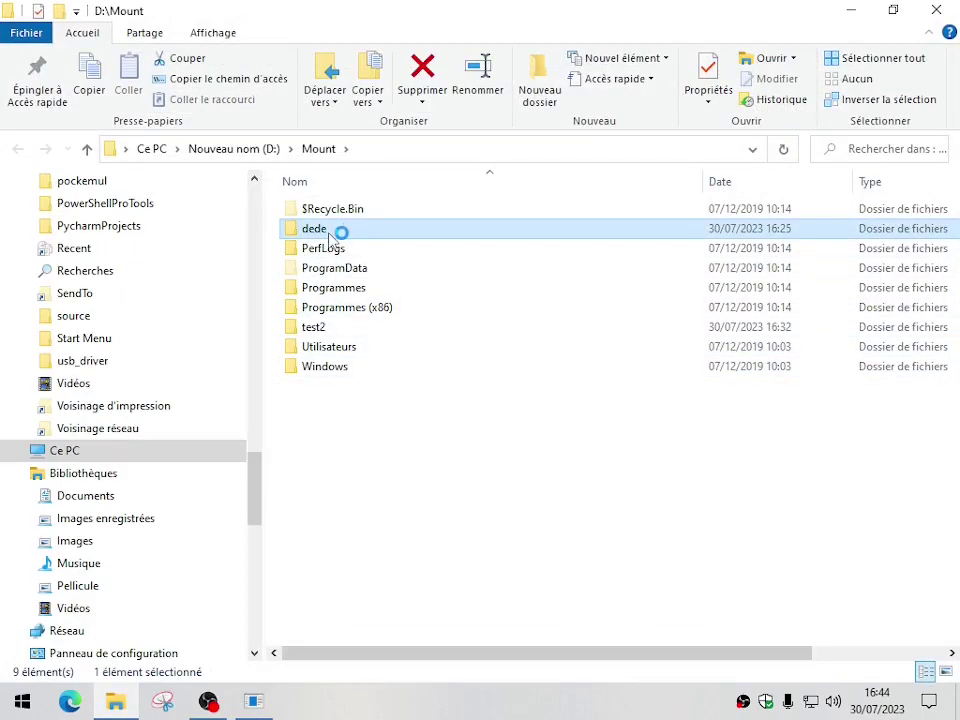
double_click(328, 230)
double_click(324, 212)
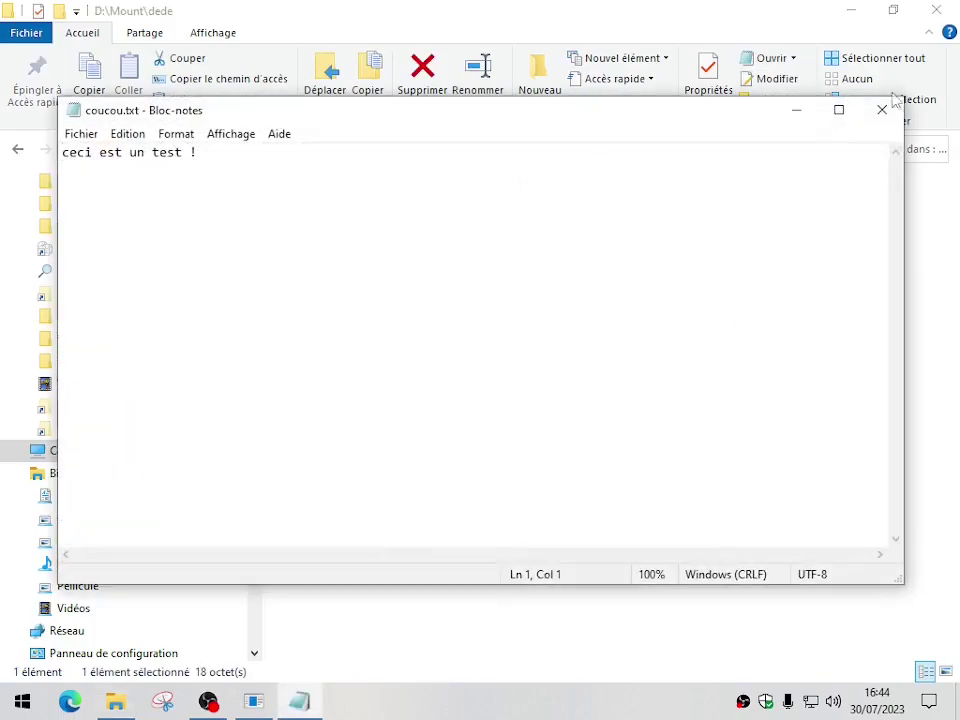
left_click(884, 110)
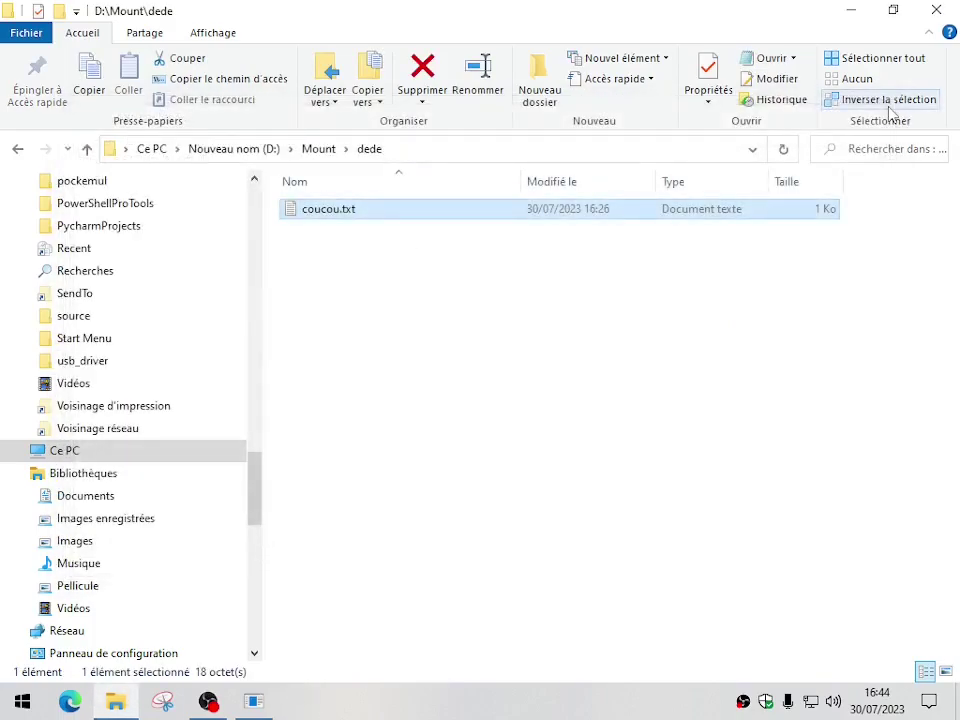
Return to the Mount folder and open "ceci est encore un test.txt" in the test2 folder to read it.
left_click(316, 150)
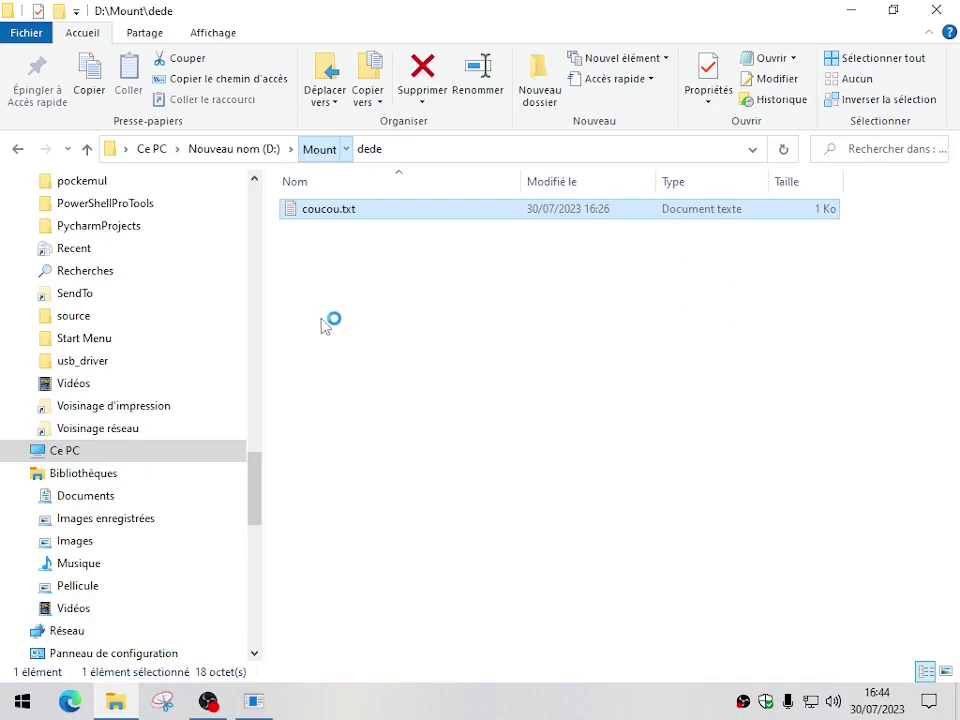
left_click(319, 330)
double_click(319, 330)
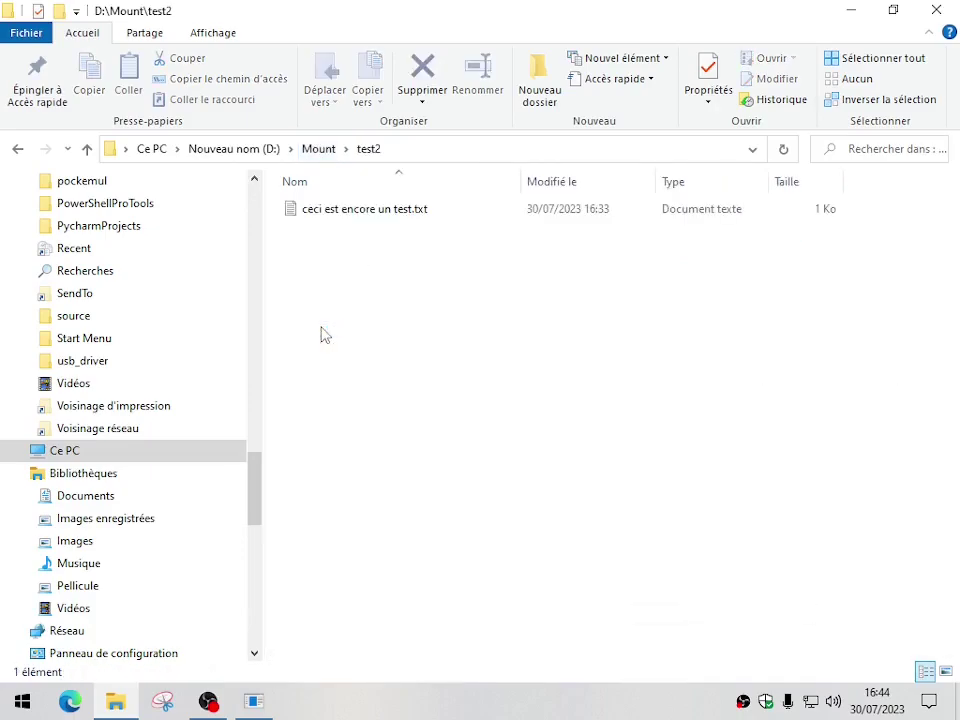
double_click(352, 212)
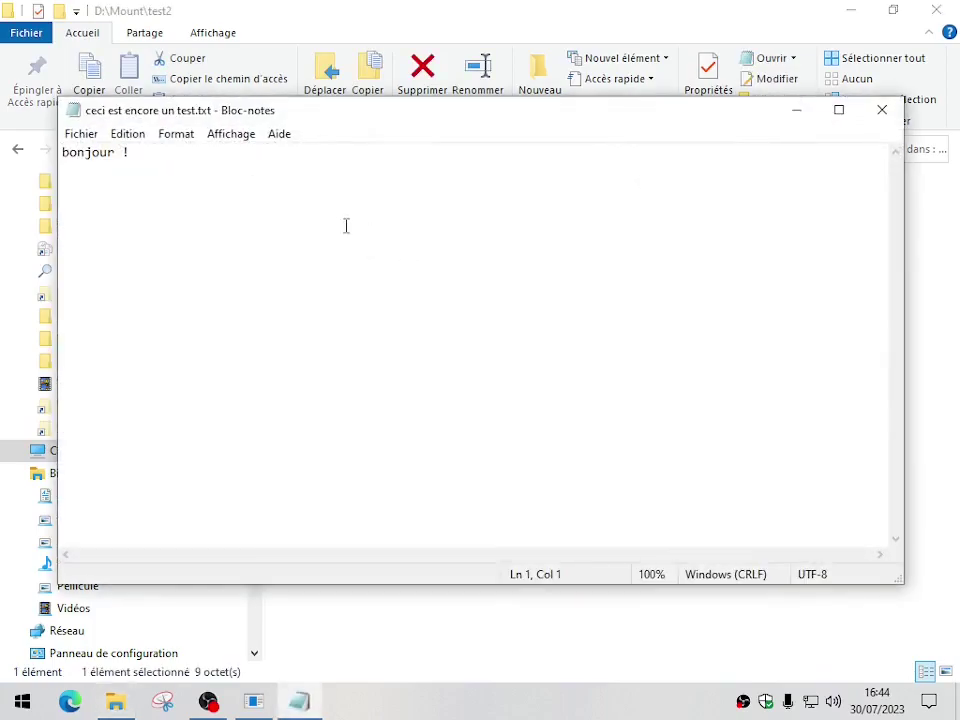
Close the text file, return to the Mount folder, and close the folder window.
left_click(881, 111)
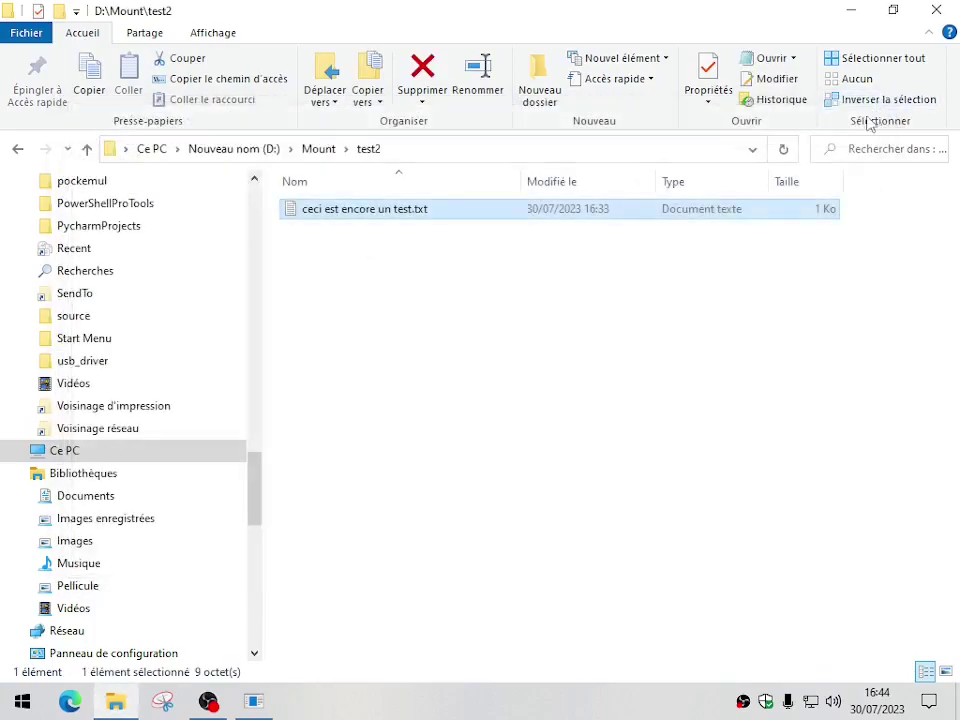
left_click(585, 279)
left_click(319, 149)
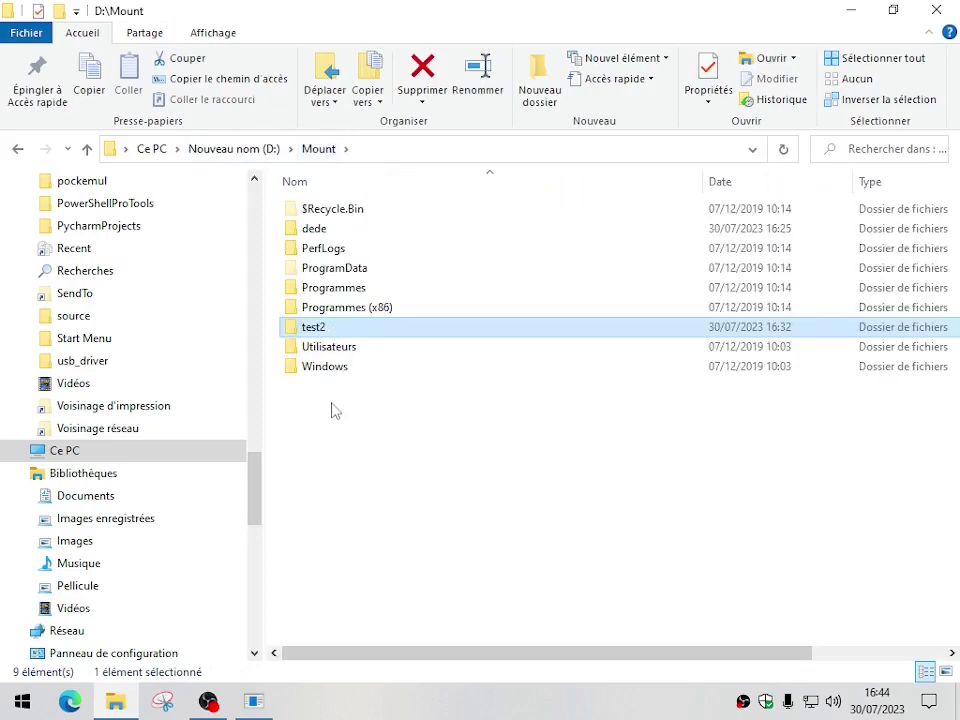
left_click(250, 158)
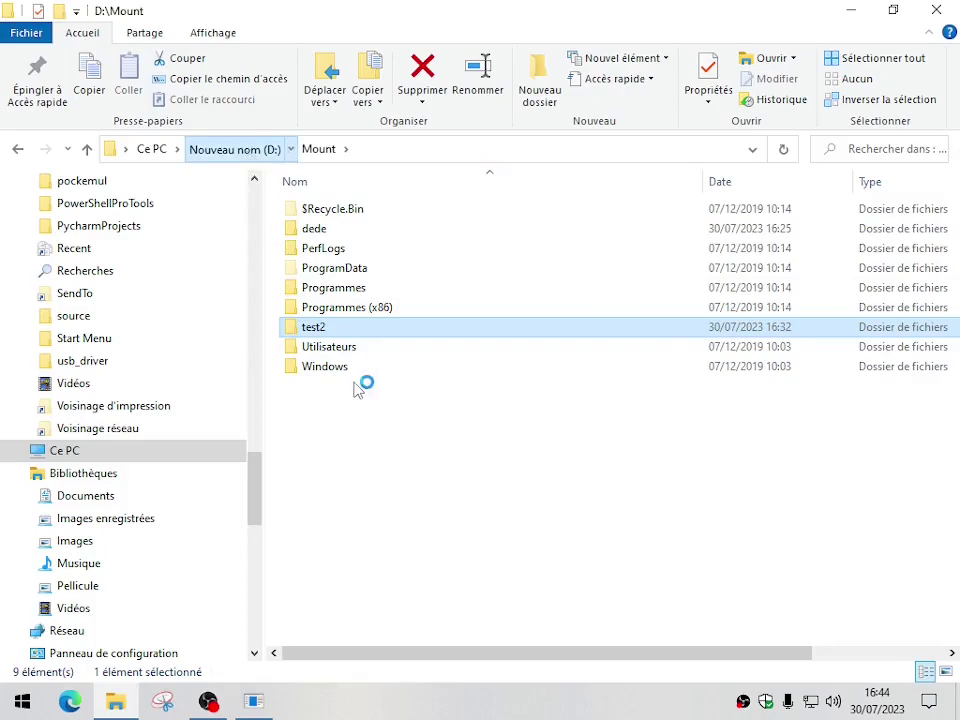
left_click(936, 10)
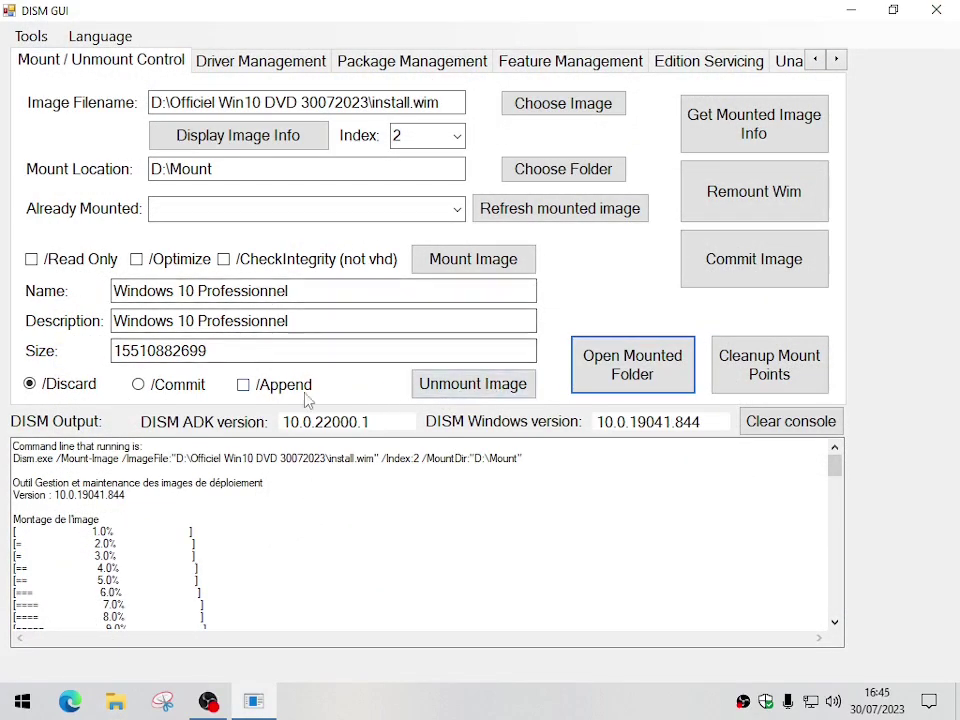
Unmount the image from D:\Mount with the /Discard option, and check the contents of the mount folder.
left_click(625, 393)
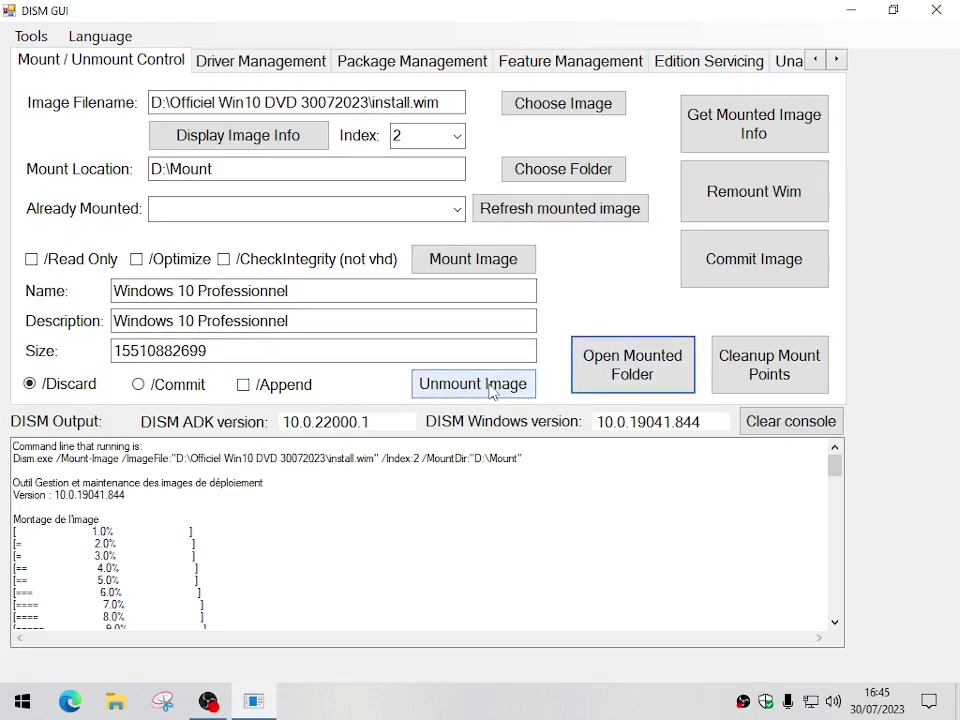
left_click(491, 389)
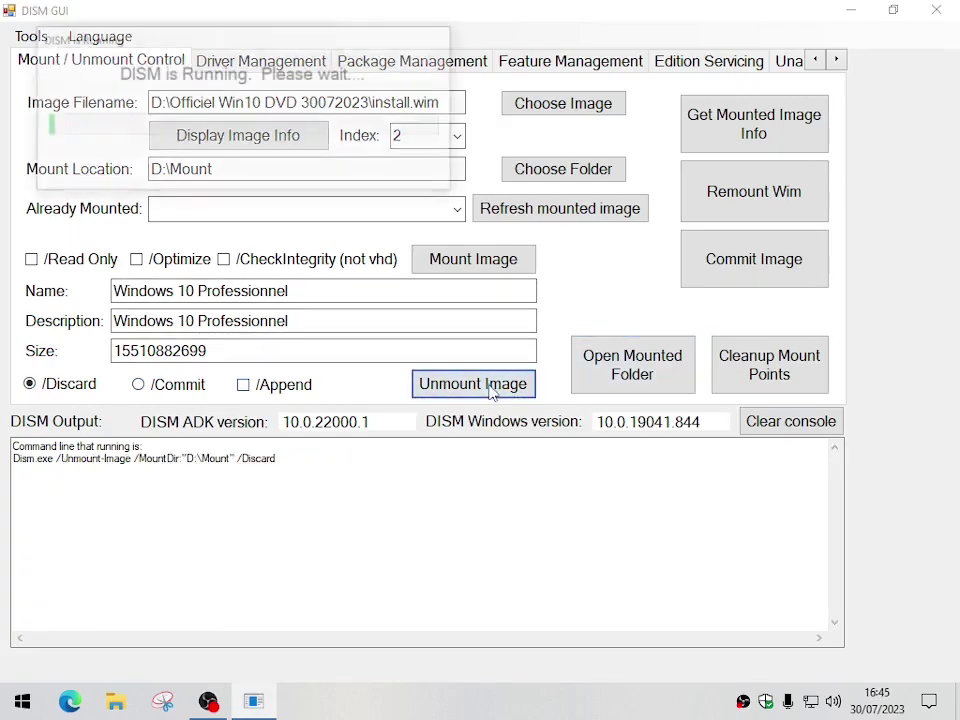
left_click_drag(349, 39, 743, 492)
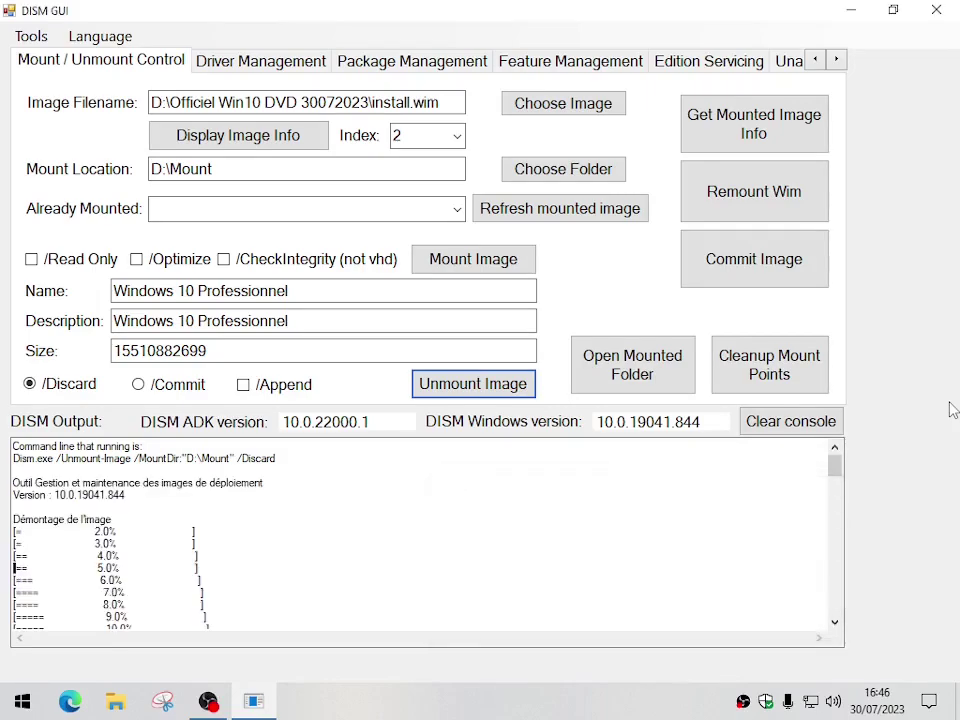
left_click_drag(836, 468, 840, 420)
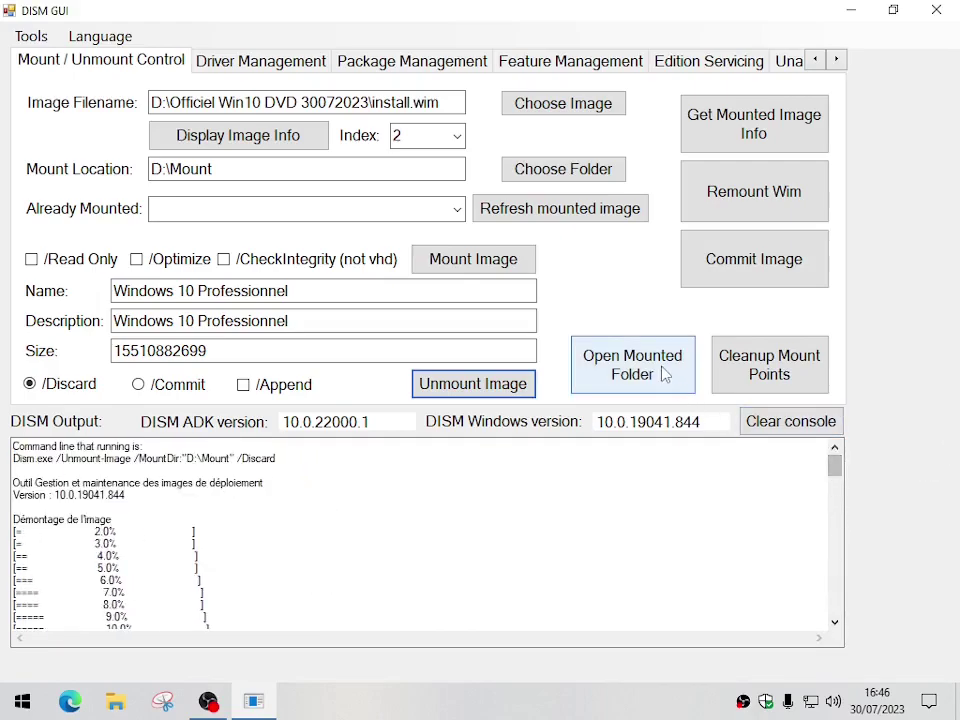
left_click(615, 372)
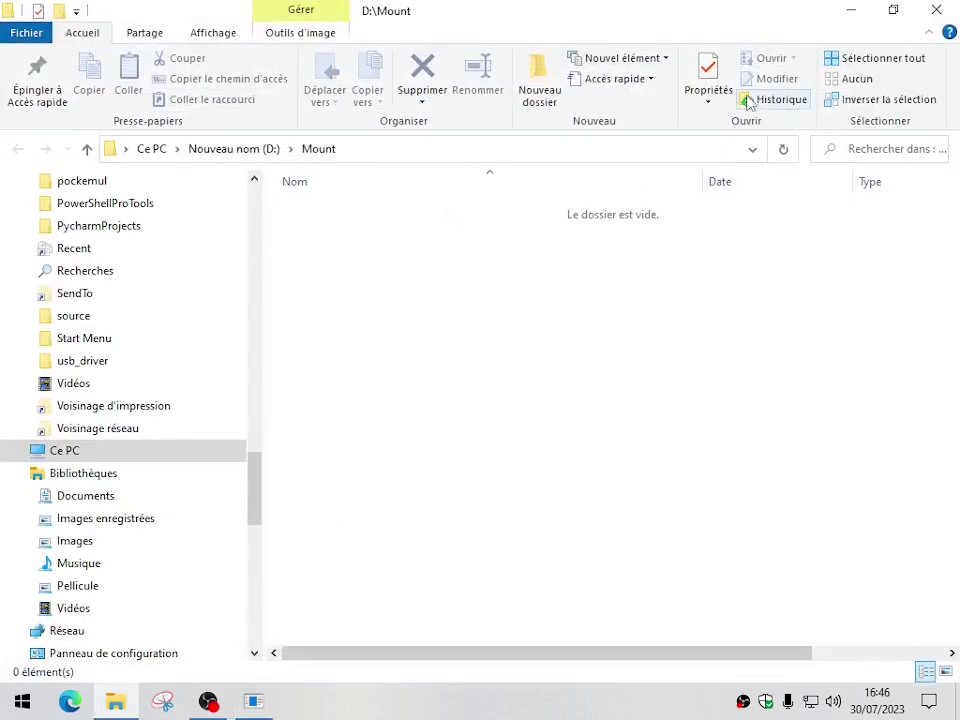
left_click(938, 12)
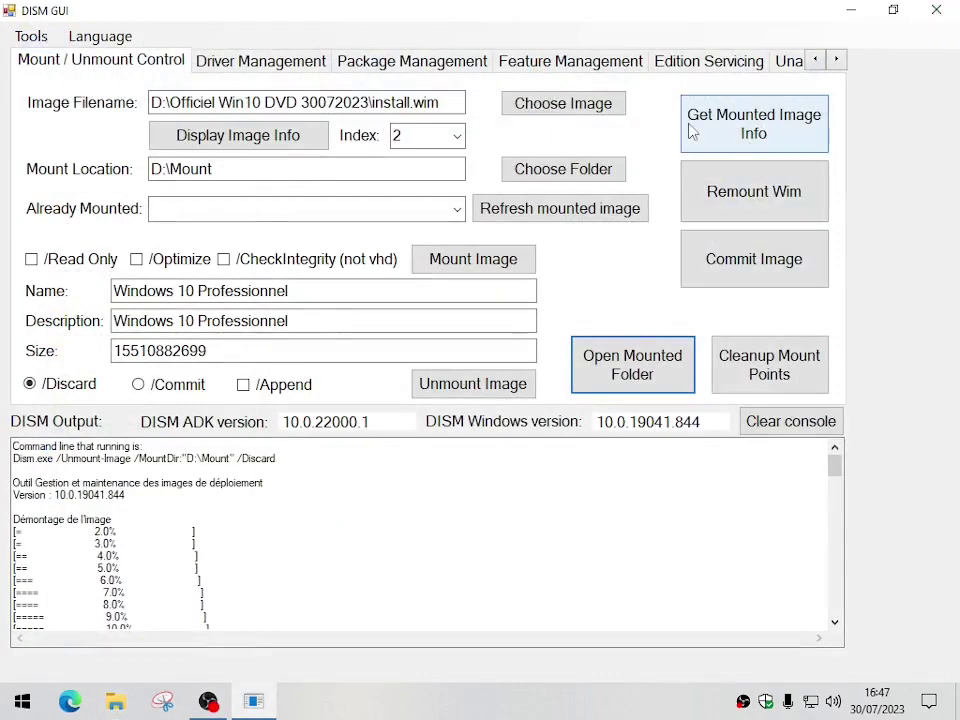
Get the mounted image info and run the cleanup of the mount points.
left_click(778, 131)
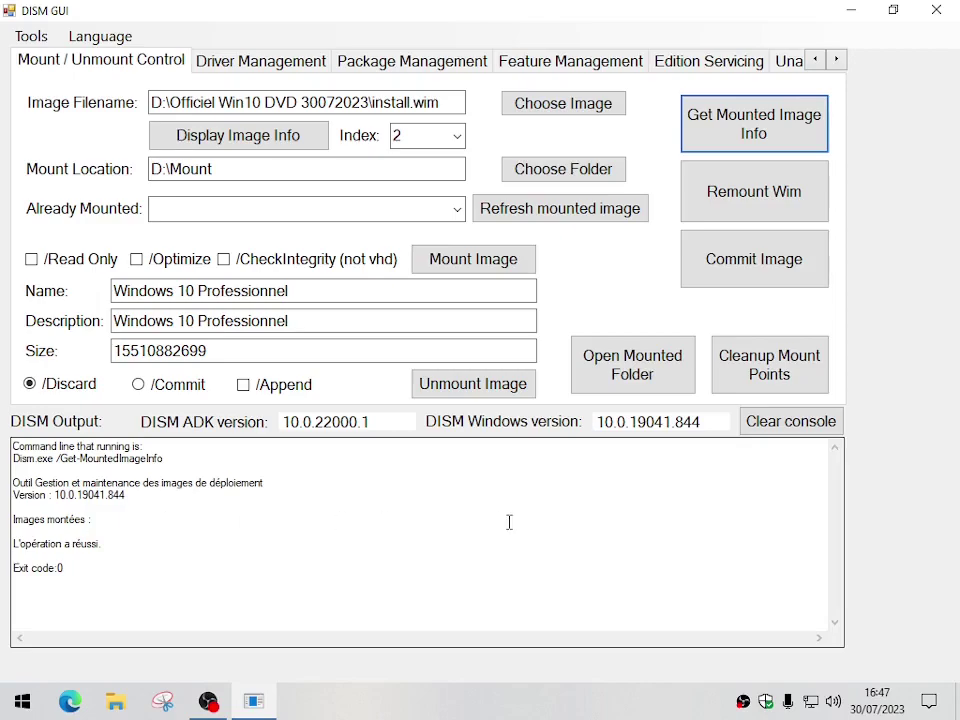
left_click(779, 378)
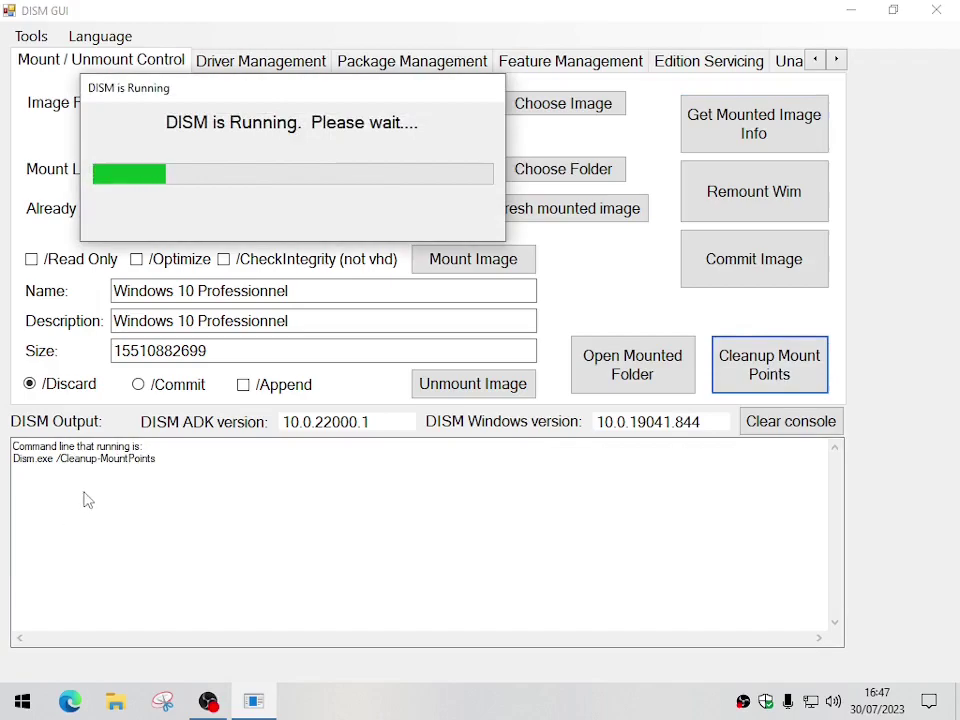